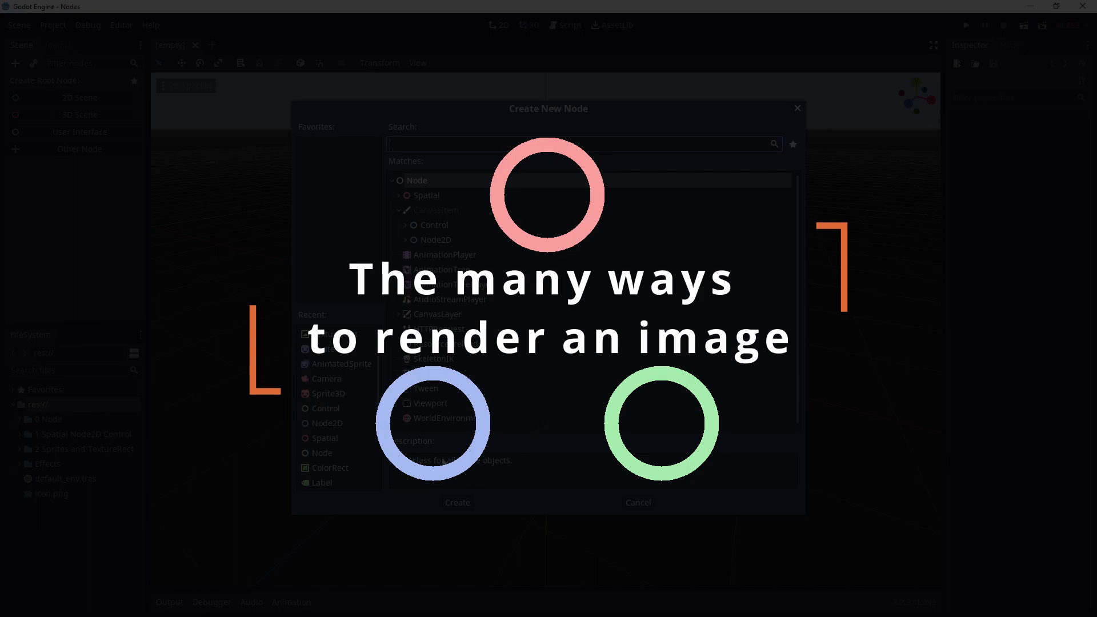
Search the node types for "Sprite" and view the descriptions of Sprite3D, AnimatedSprite and AnimatedSprite3D.
text(Sprite)
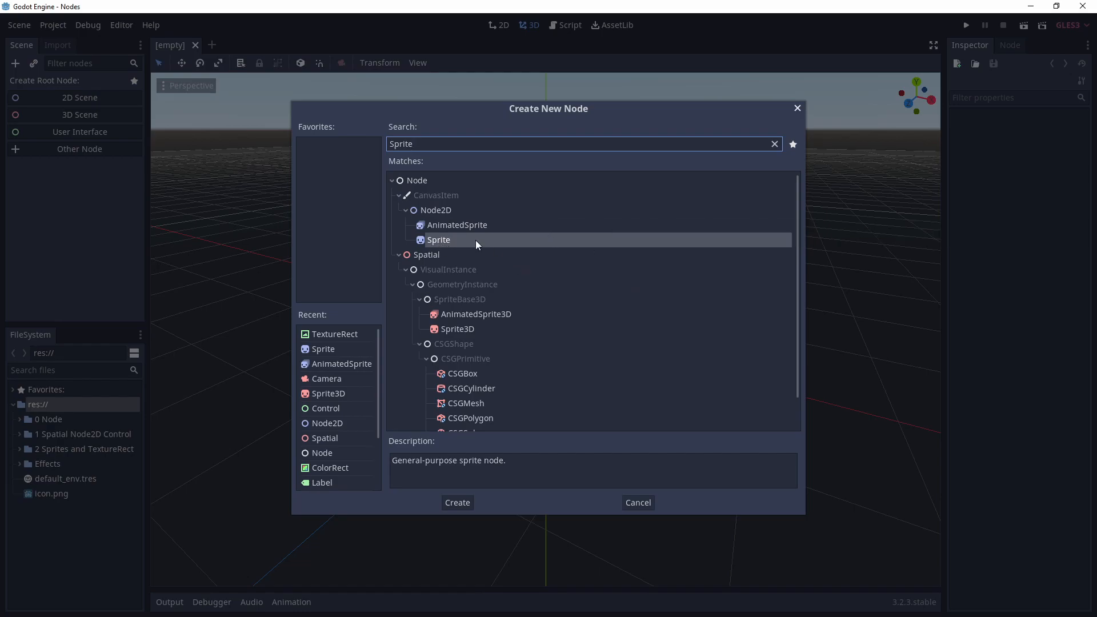
click(468, 331)
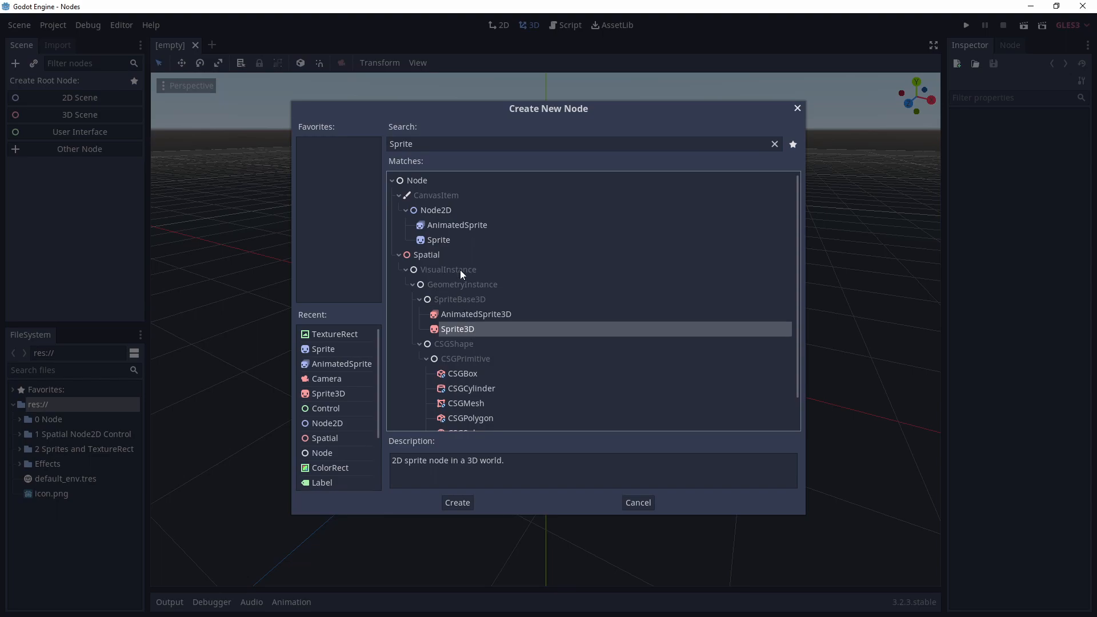
click(464, 227)
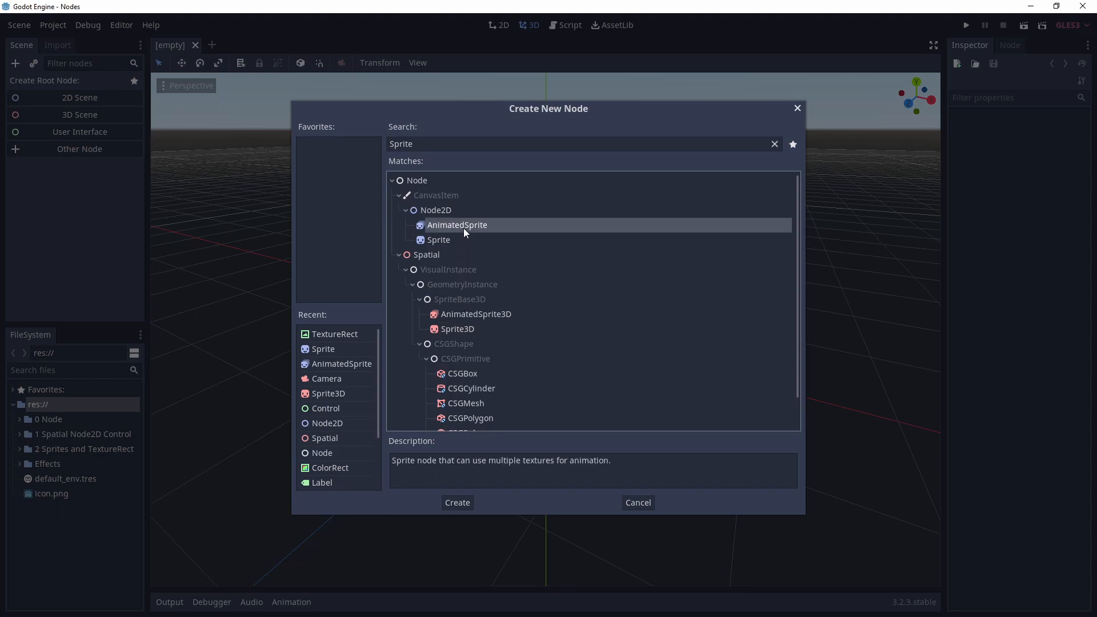
click(505, 315)
Search the node types for "Texture", view the TextureRect description and close the node creation dialog without adding anything.
drag(422, 145, 292, 136)
text(Texture)
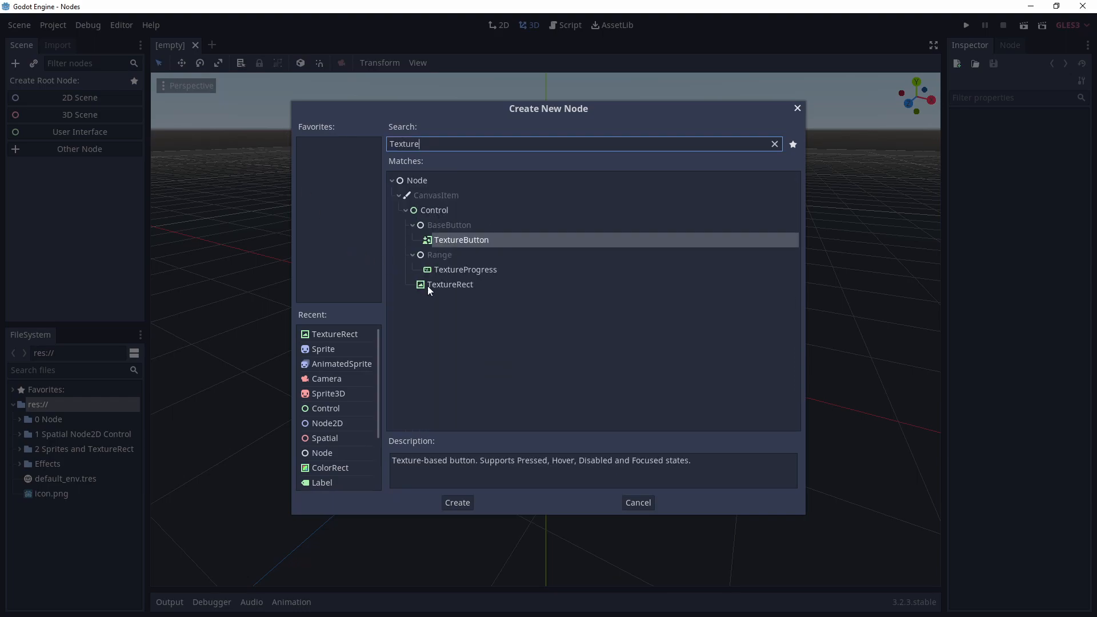
click(442, 285)
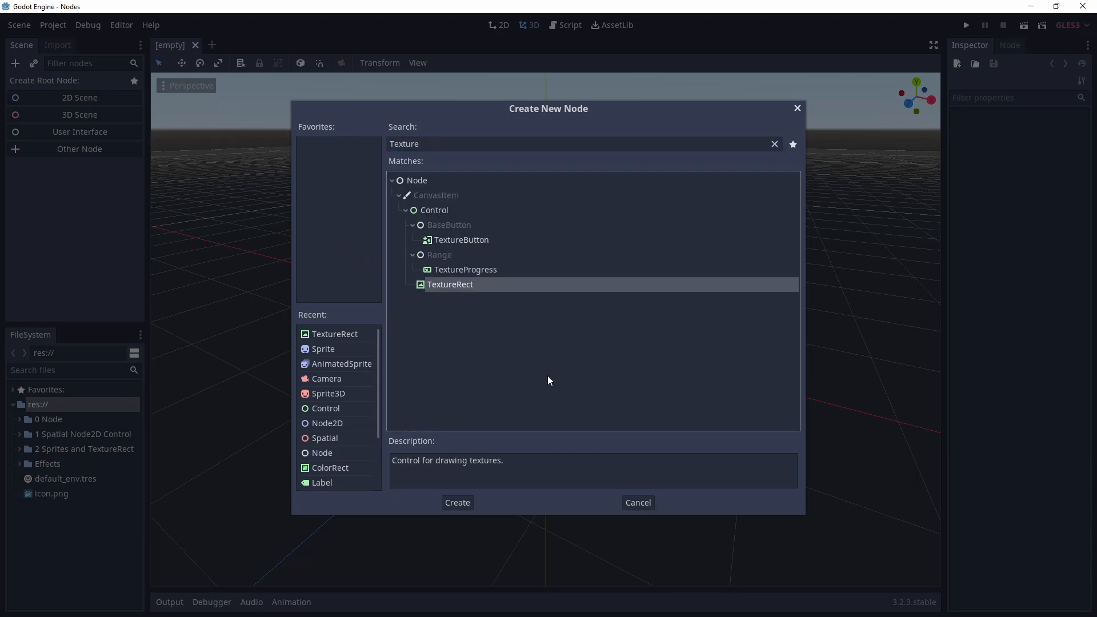
click(643, 505)
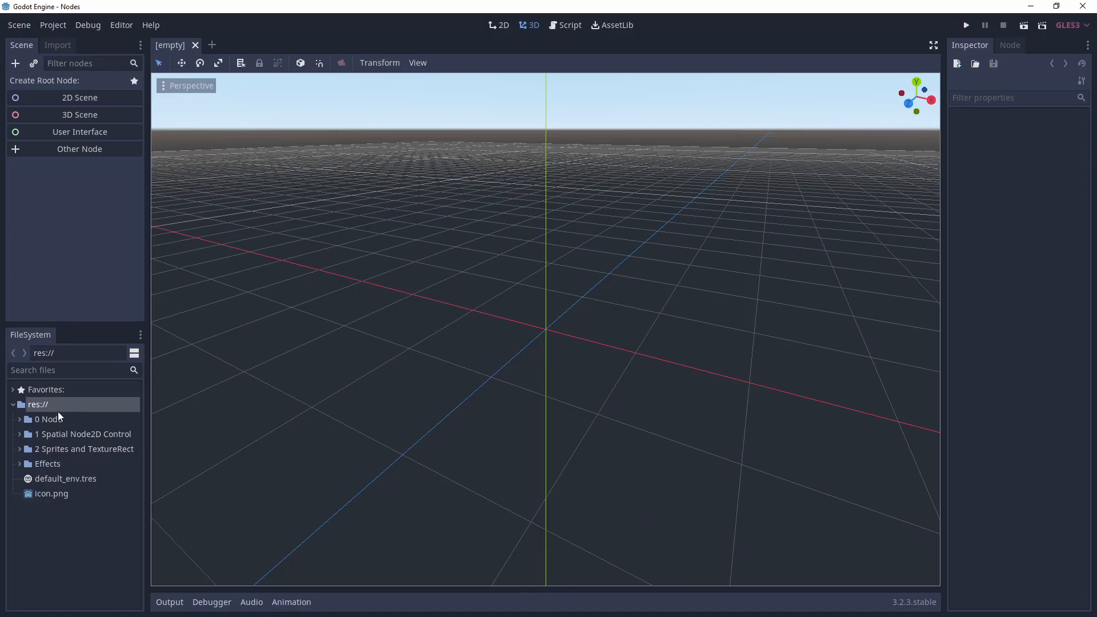
Open the TextureRect.tscn scene from the 2 Sprites and TextureRect folder and assign mainMenuTitle.png as the TextureRect node's texture.
click(20, 449)
double_click(77, 506)
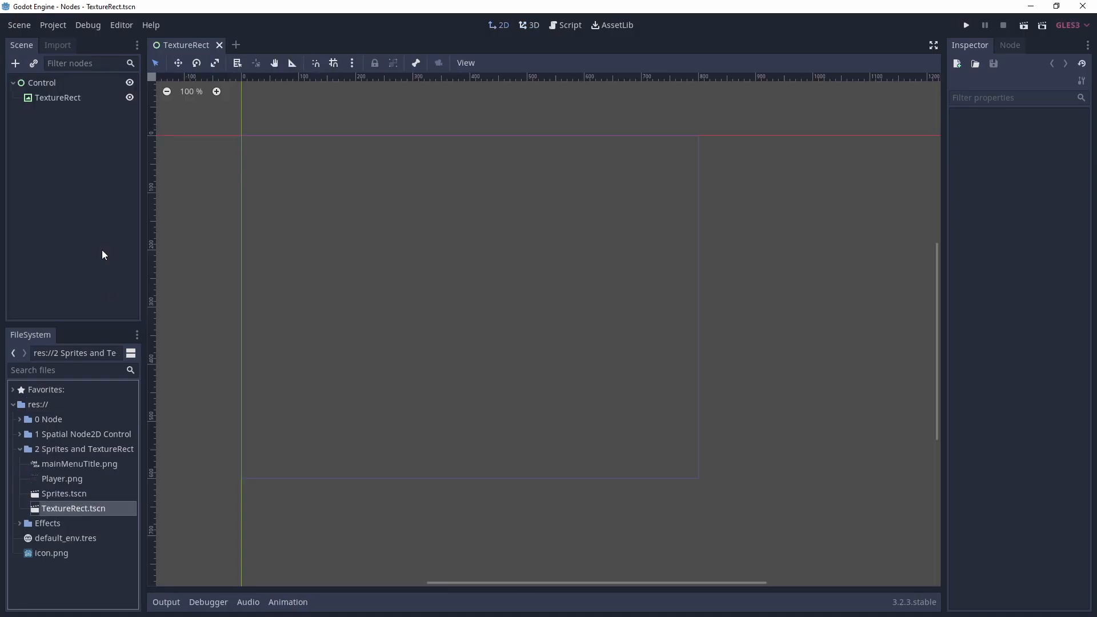
click(90, 100)
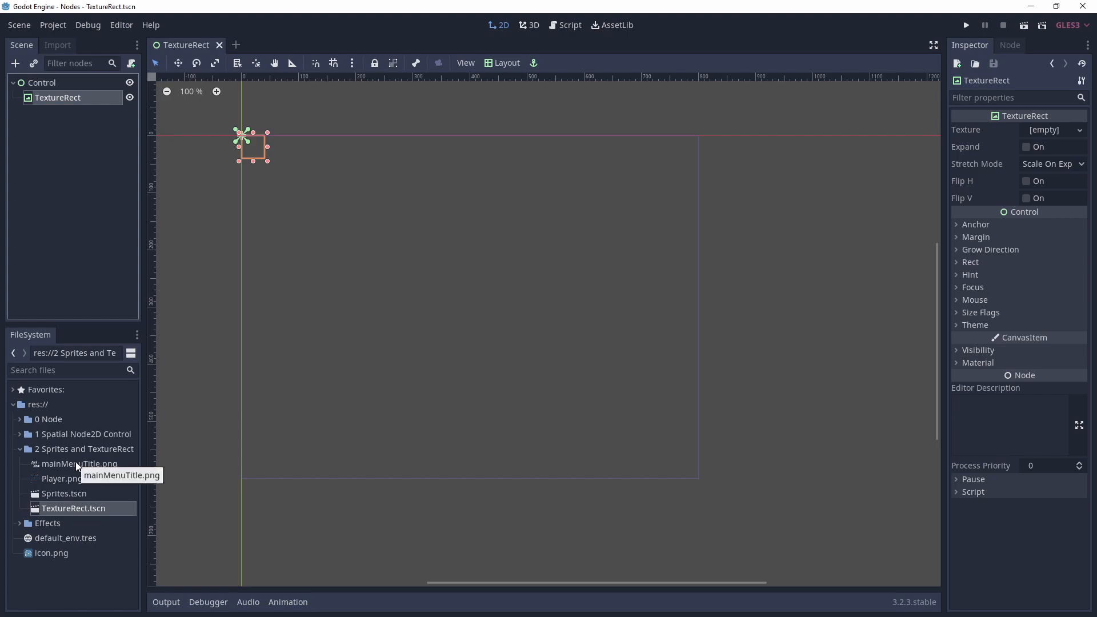
drag(57, 461, 1049, 139)
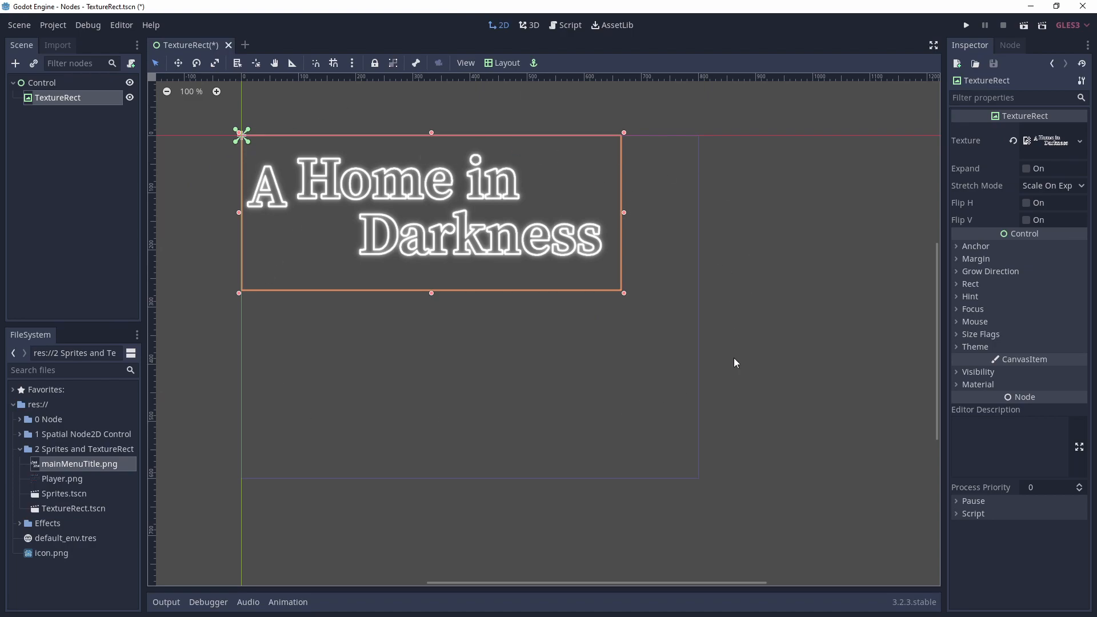
Replace the TextureRect's texture with a new GradientTexture and give it a new Gradient resource.
click(1080, 143)
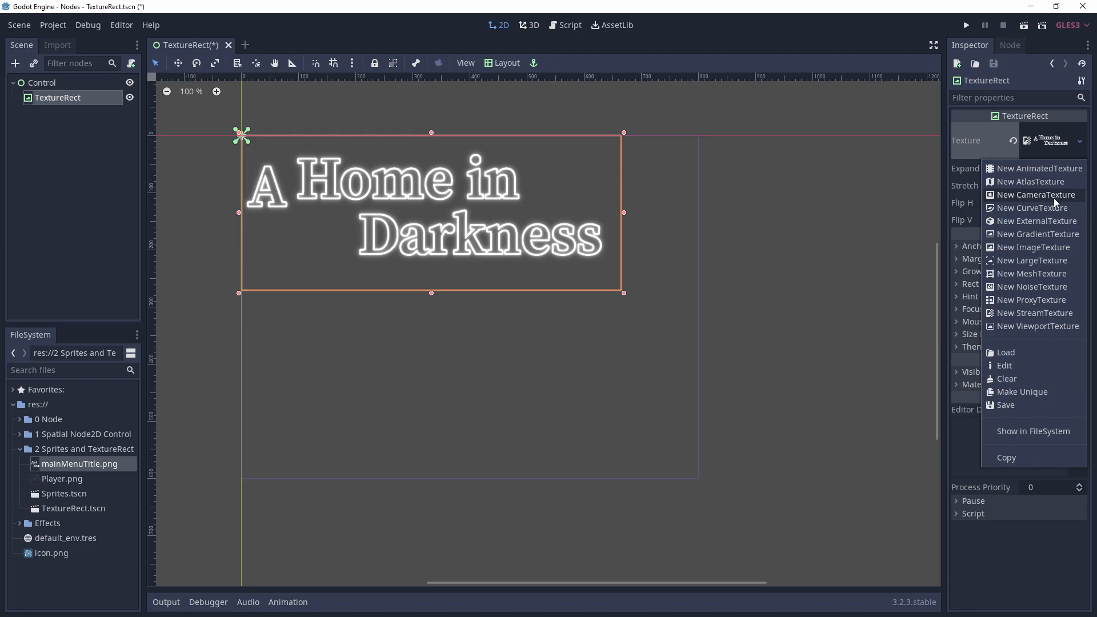
click(1046, 234)
click(1045, 142)
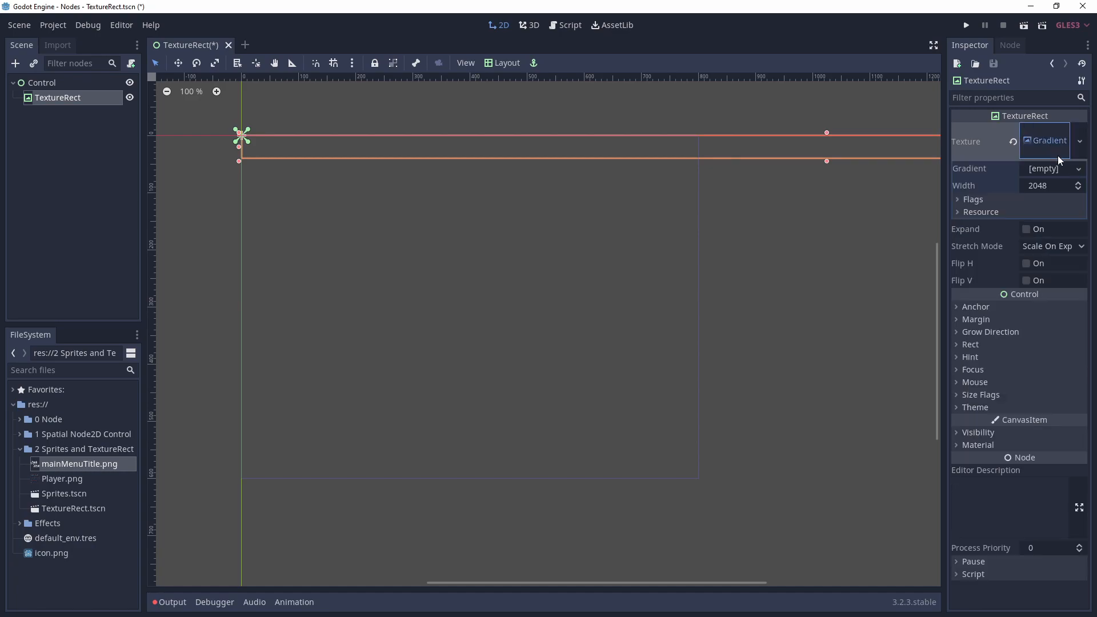
click(1073, 169)
click(1064, 187)
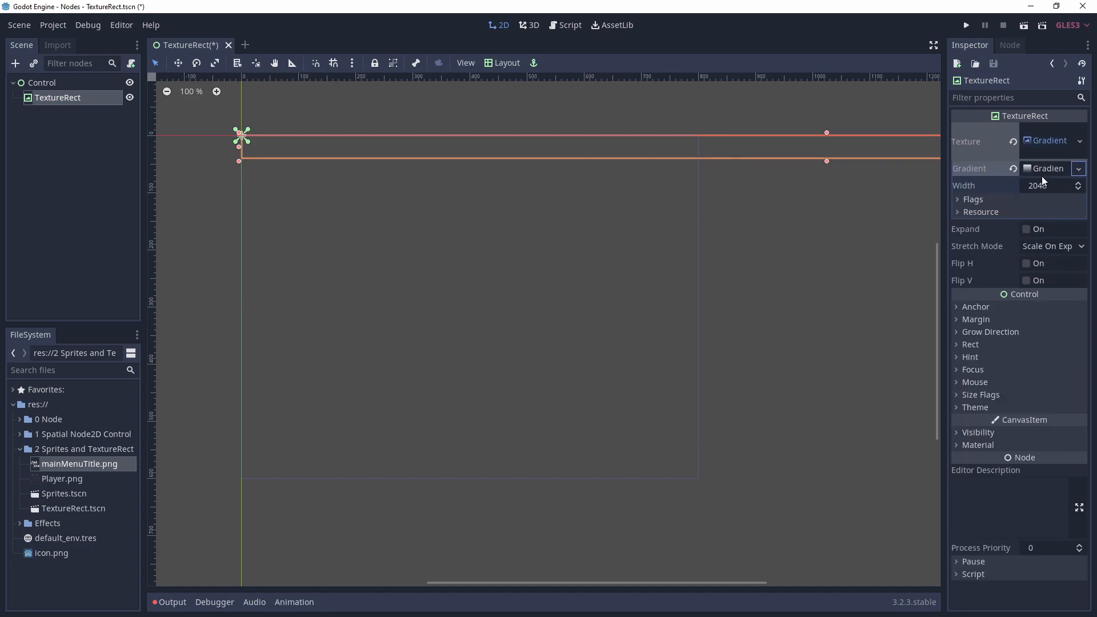
click(1043, 170)
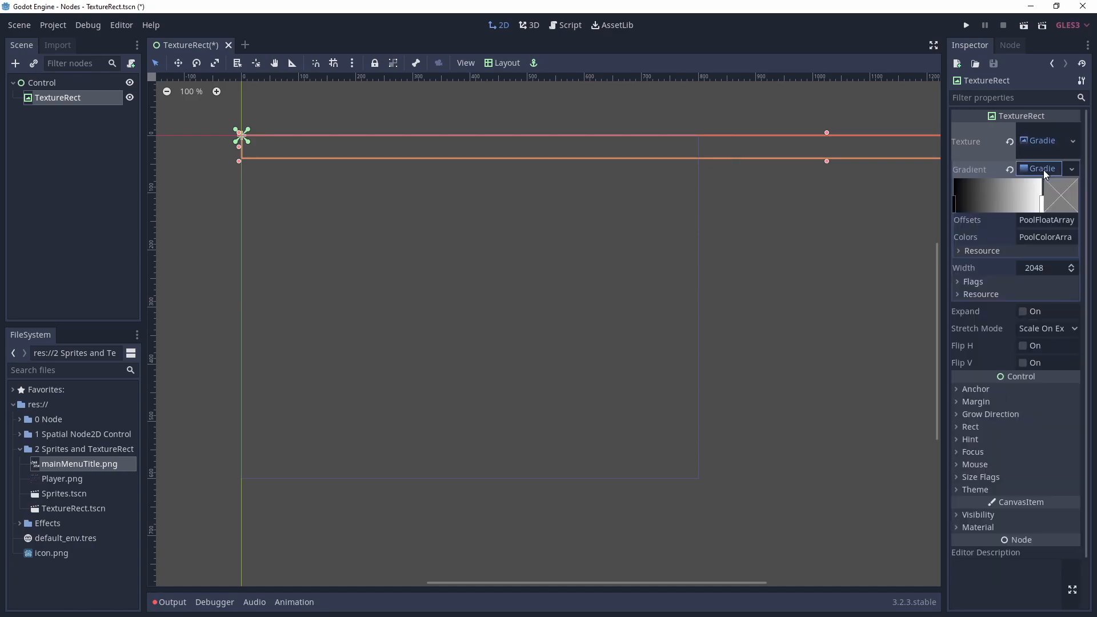
Expand the gradient's color list and open its first color for editing.
click(955, 206)
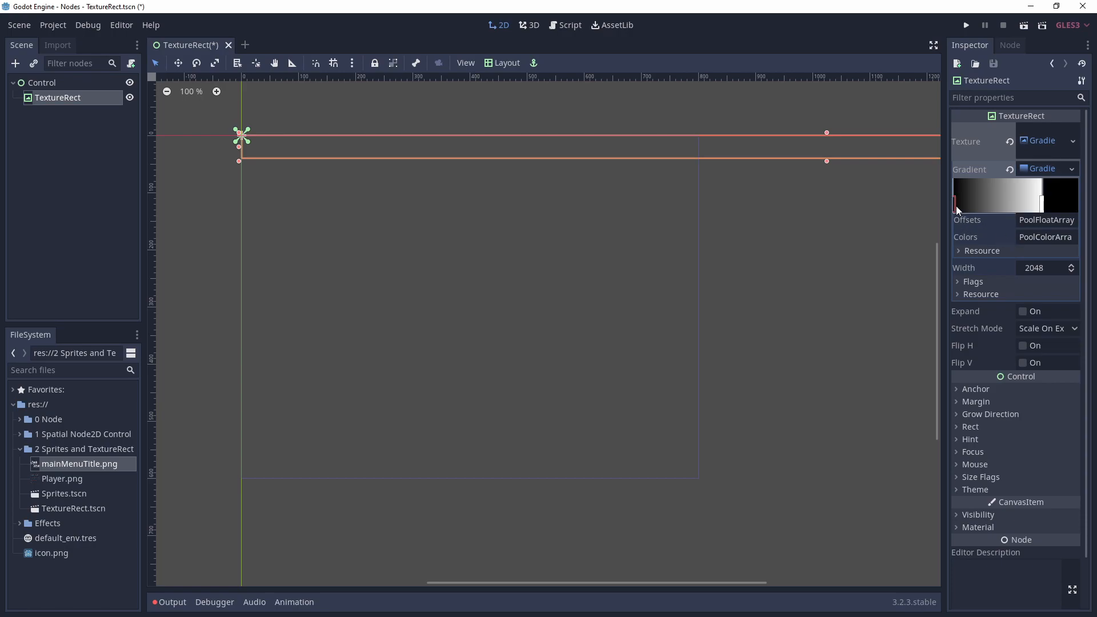
click(1034, 236)
click(1032, 270)
drag(966, 250, 999, 243)
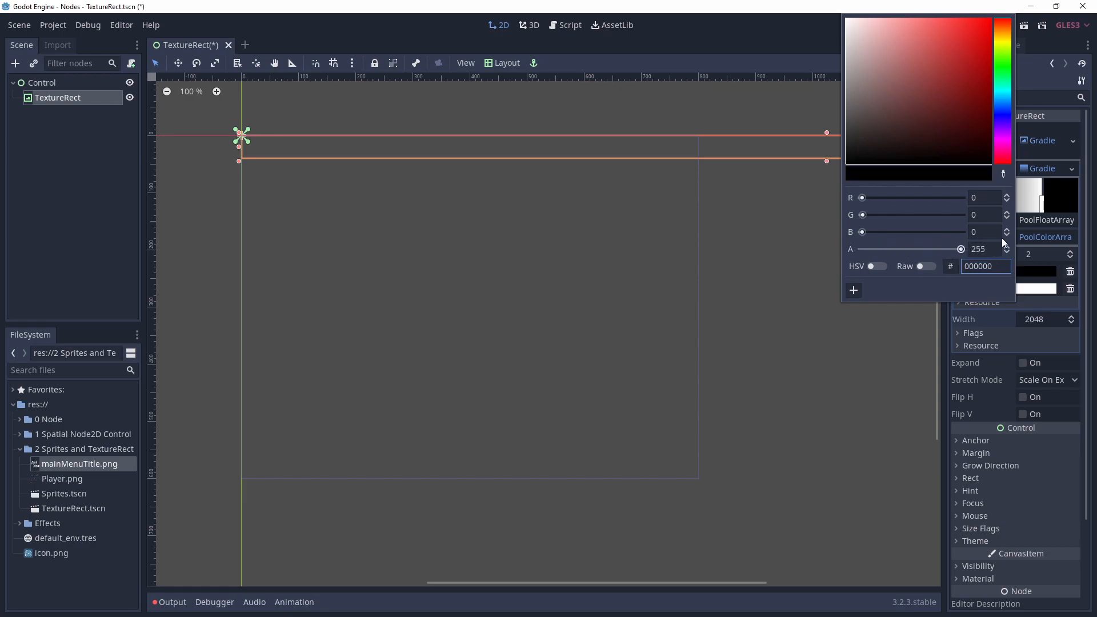
Set the TextureRect's texture to a new NoiseTexture and give it a new OpenSimplexNoise as its noise.
click(1070, 150)
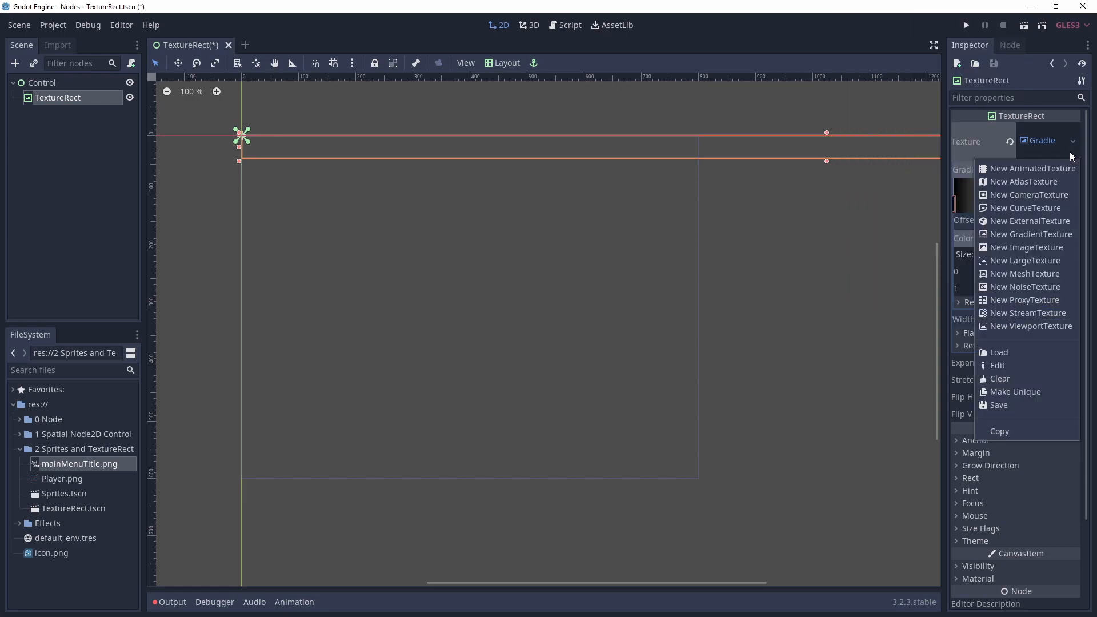
click(1044, 286)
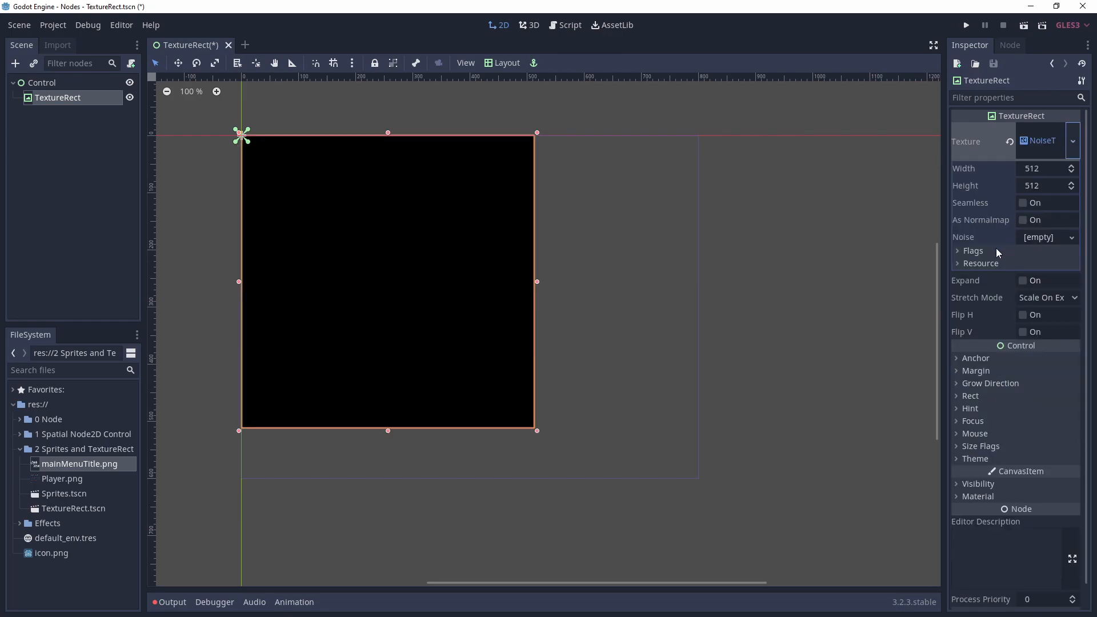
click(1068, 239)
click(1040, 252)
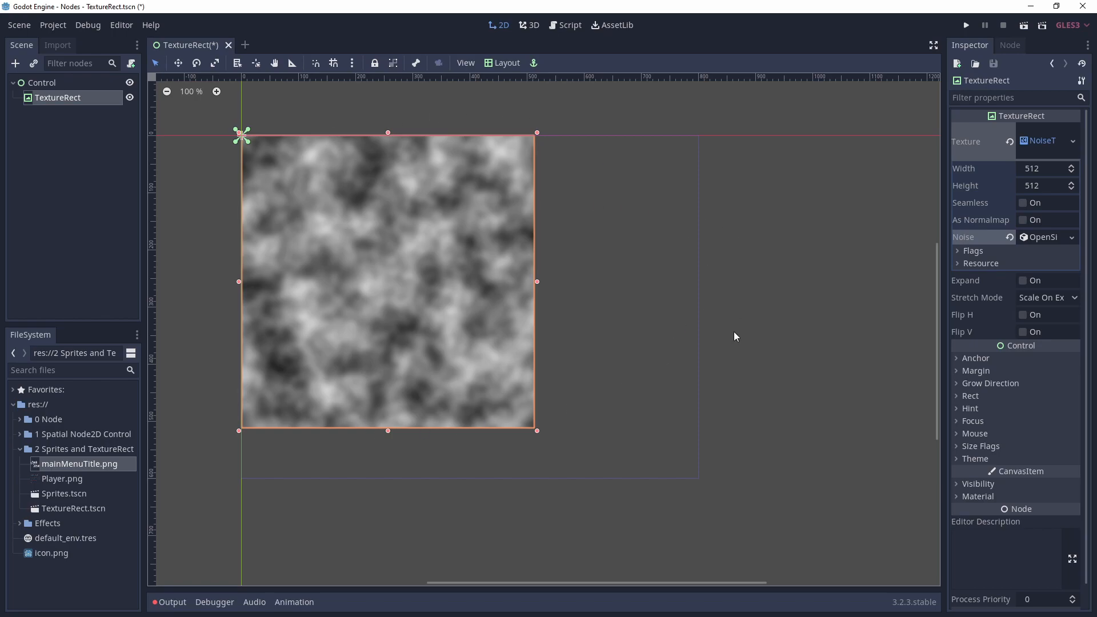
click(1073, 143)
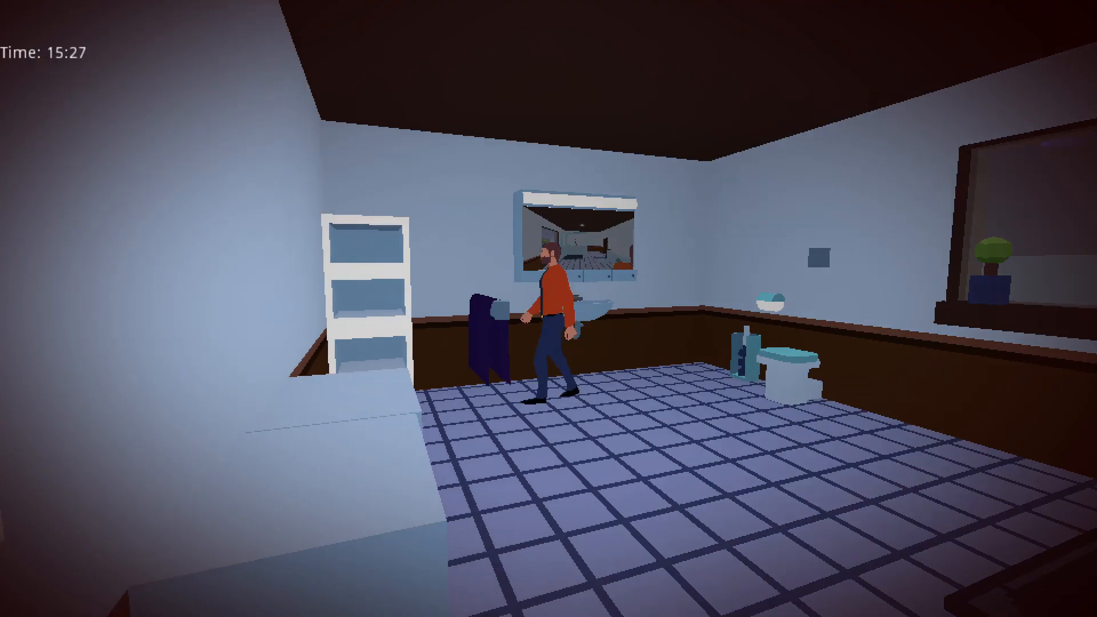
key(w)
key(d)
key(w)
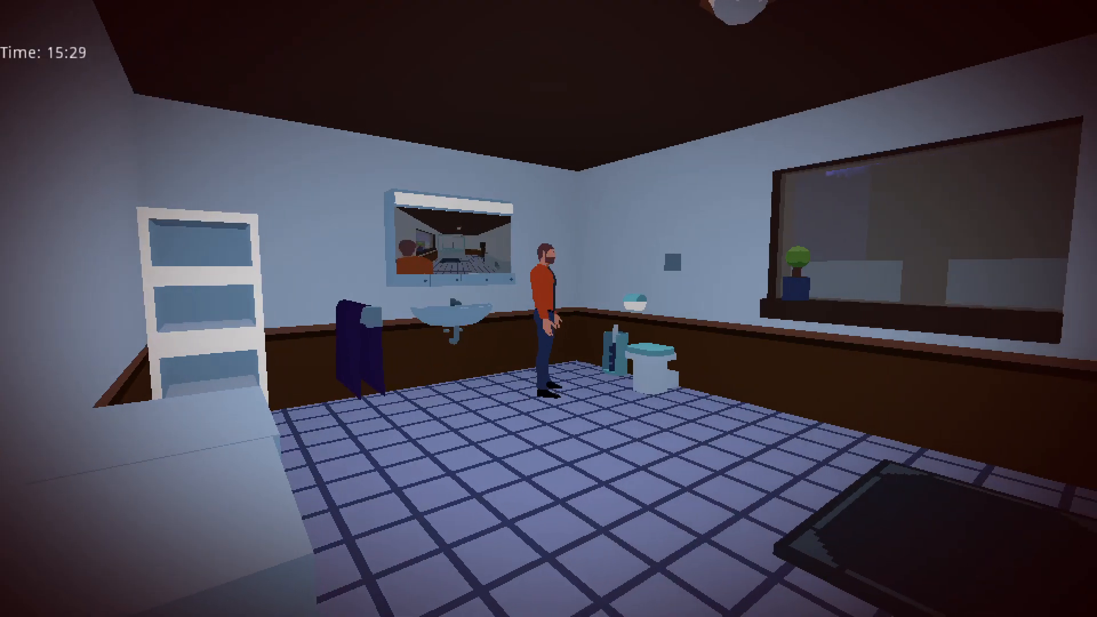
key(w)
key(a)
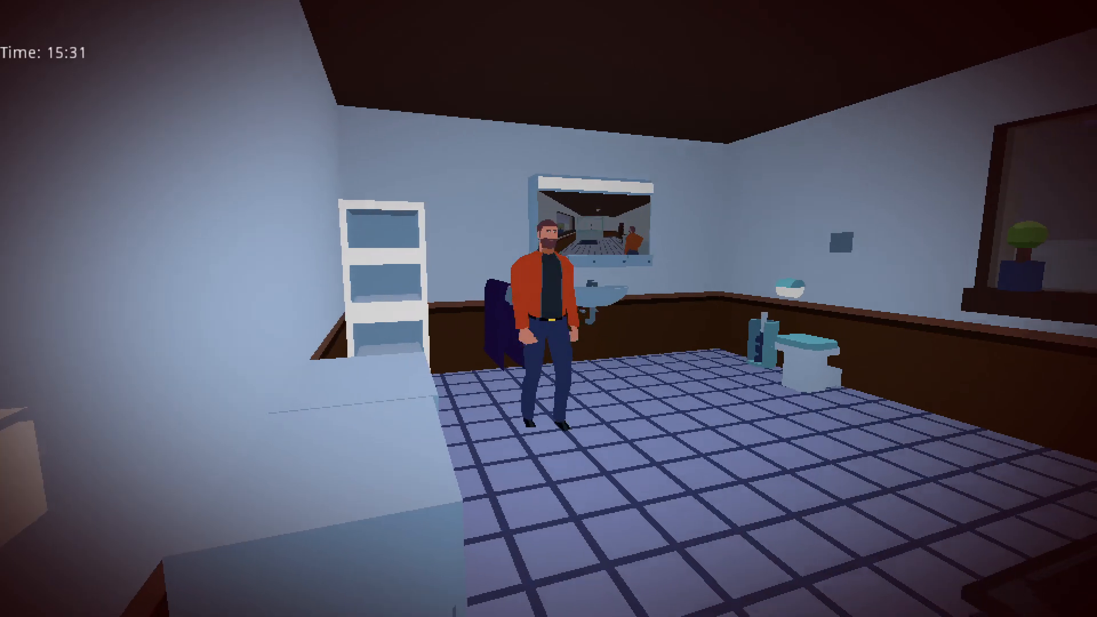
key(d)
key(w)
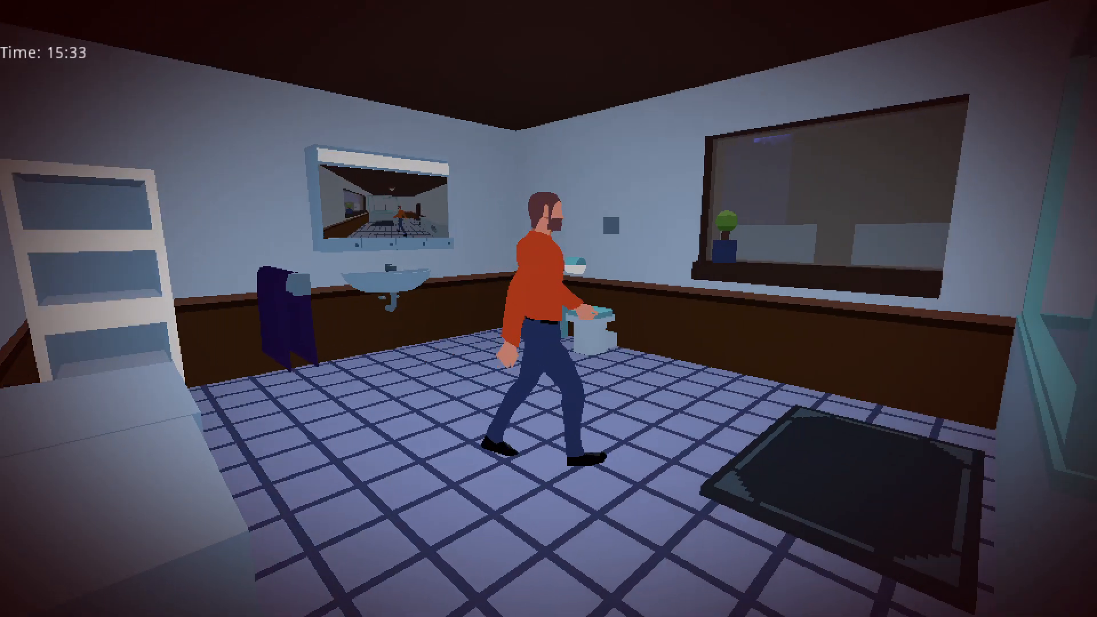
key(a)
key(w)
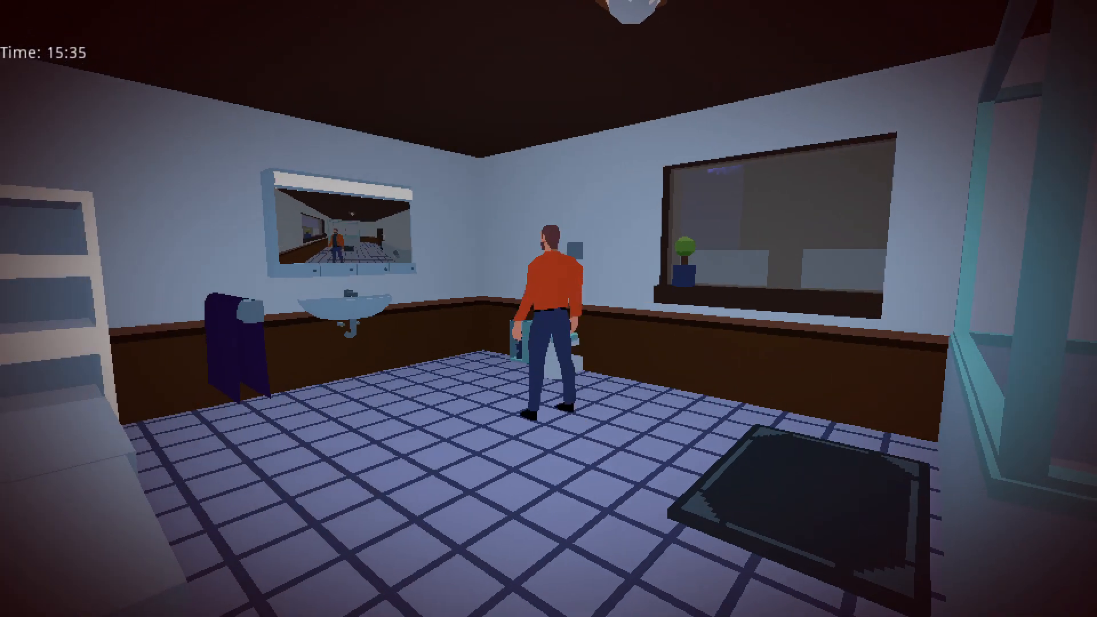
key(d)
key(a)
key(w)
key(a)
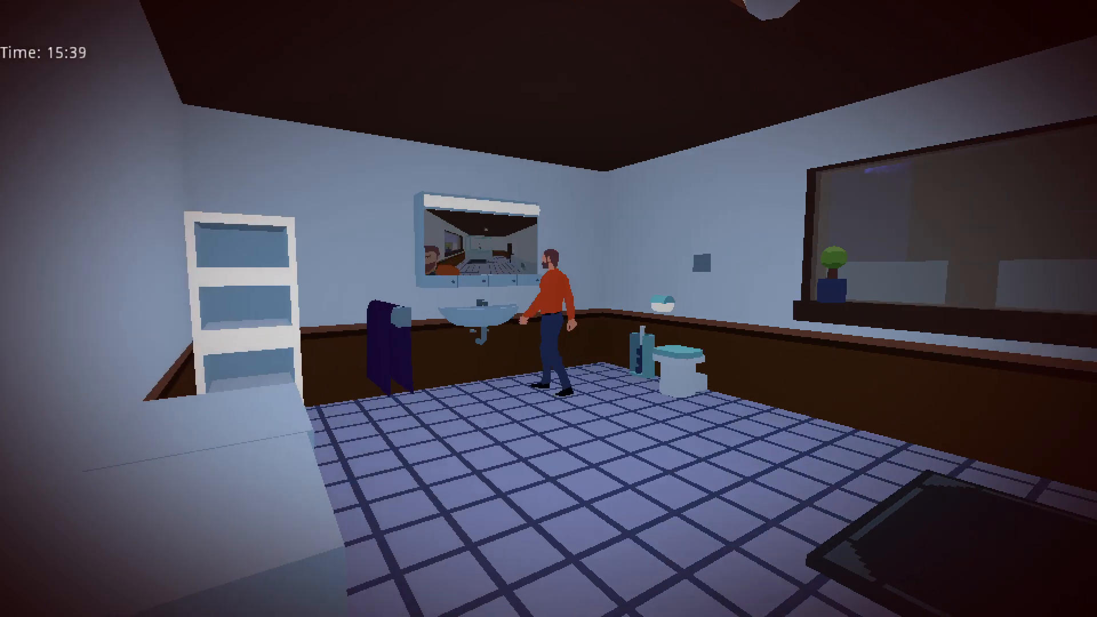
key(s)
key(i)
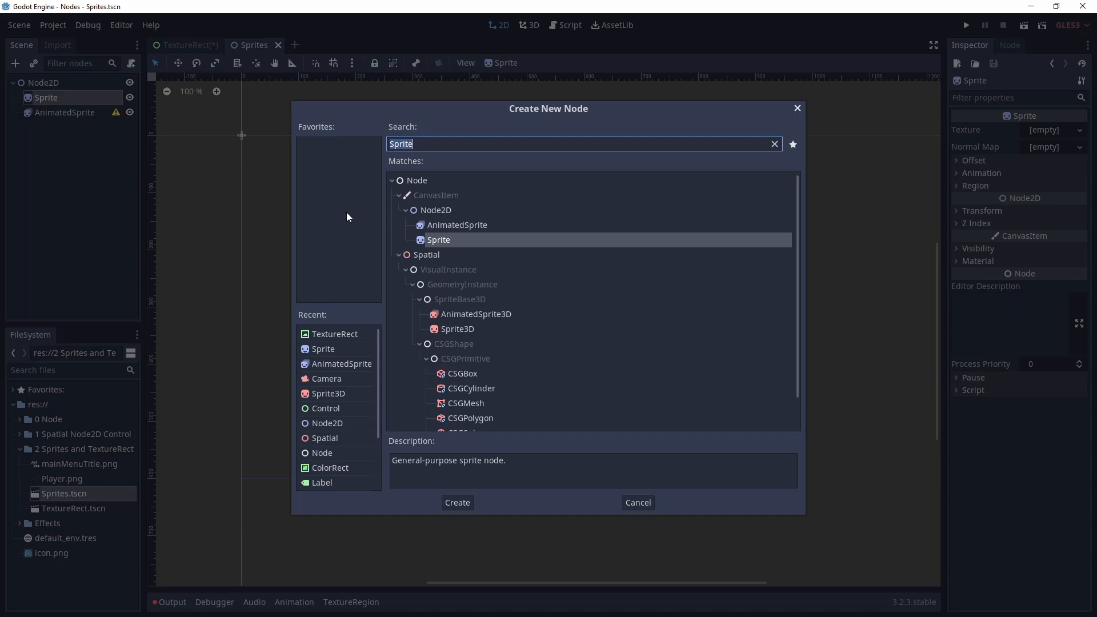
Close the node creation dialog and compare the properties of the AnimatedSprite and Sprite nodes in the Sprites scene.
click(633, 501)
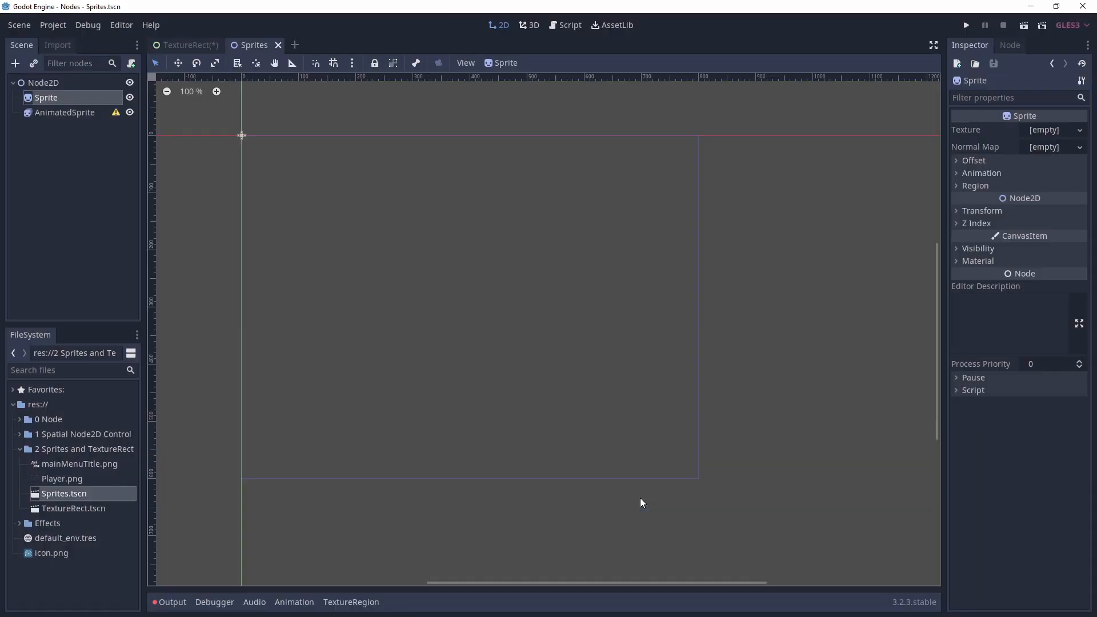
click(80, 118)
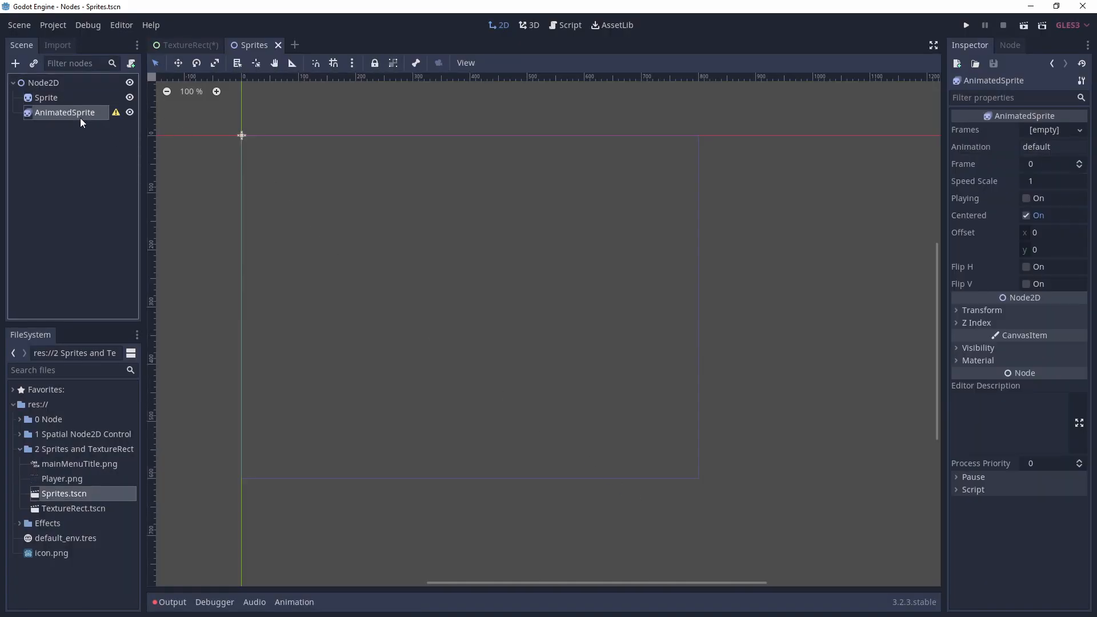
click(50, 98)
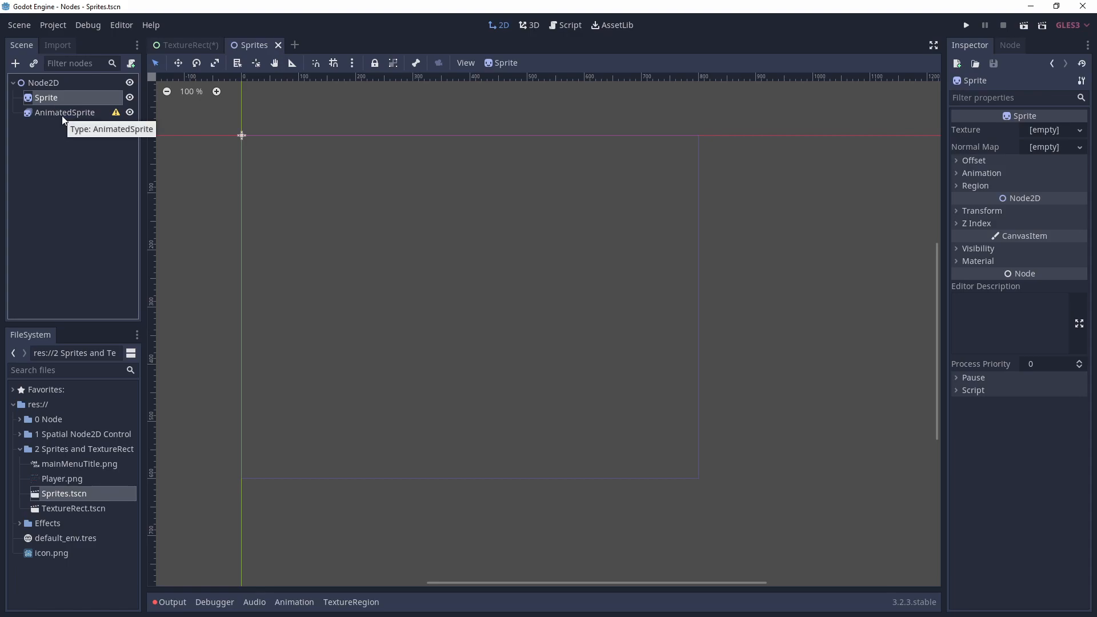
click(61, 114)
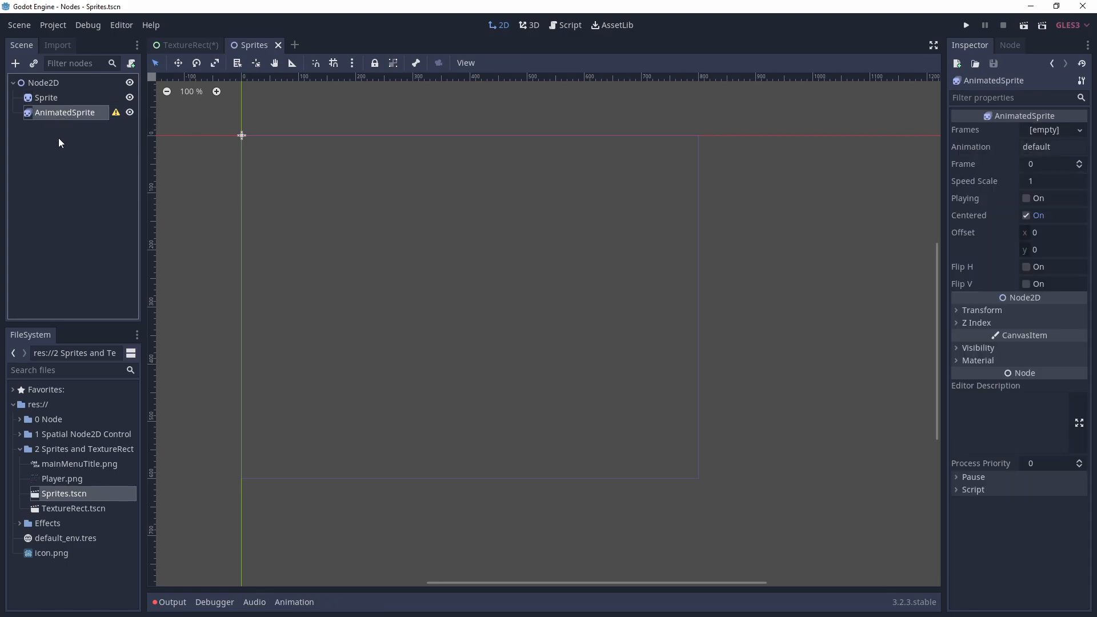
click(48, 100)
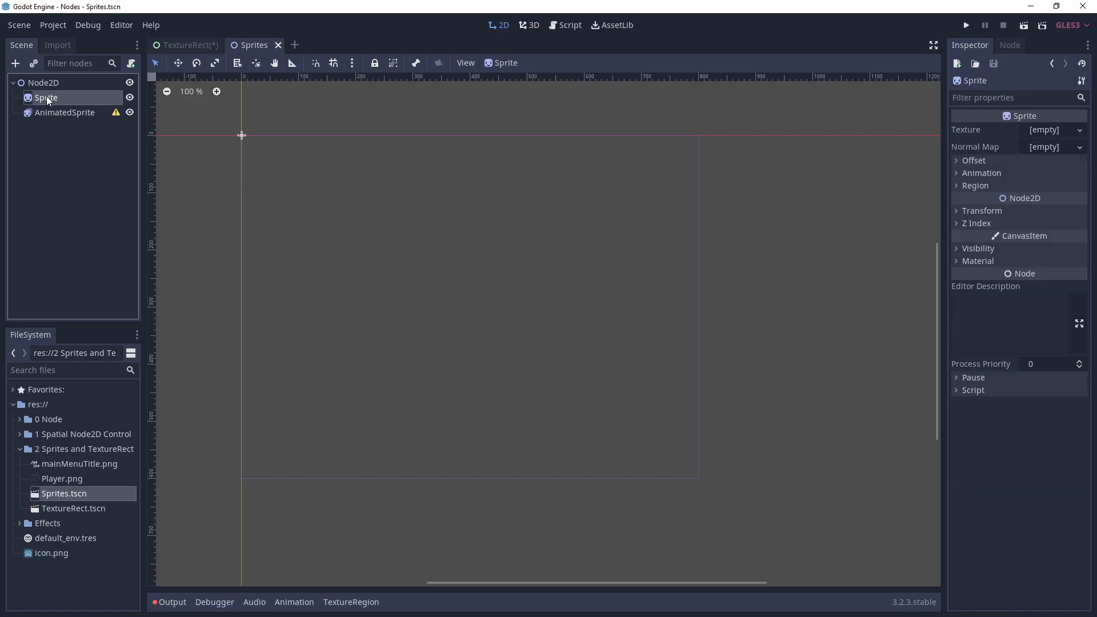
Search the node types for "Animation" to view the AnimationPlayer description, and close the dialog without adding a node.
click(16, 64)
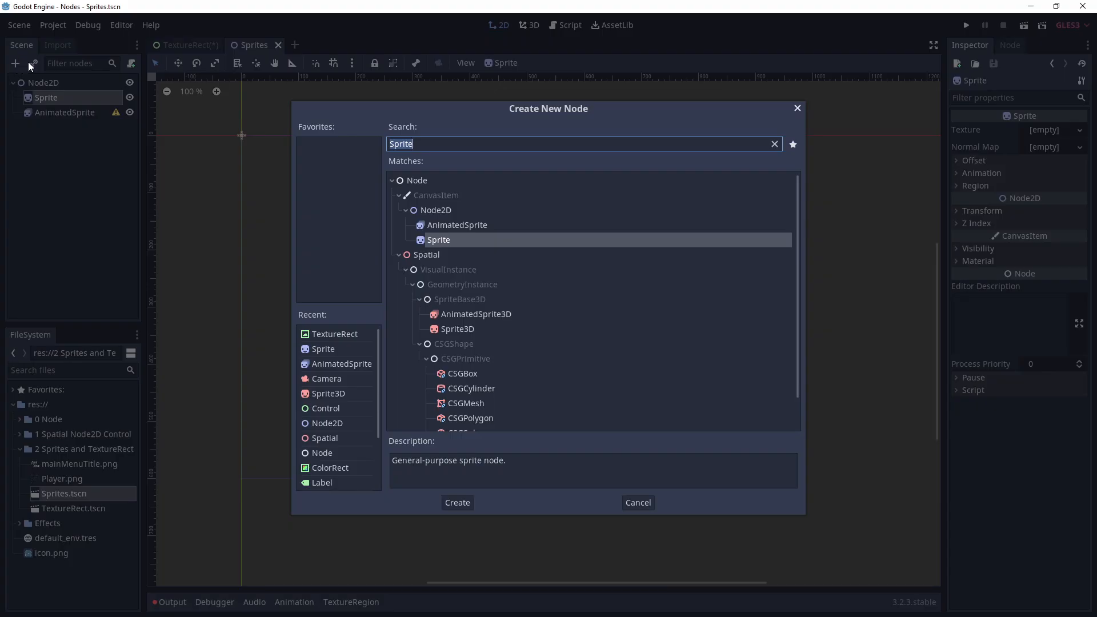
key(BackSpace)
text(Anima)
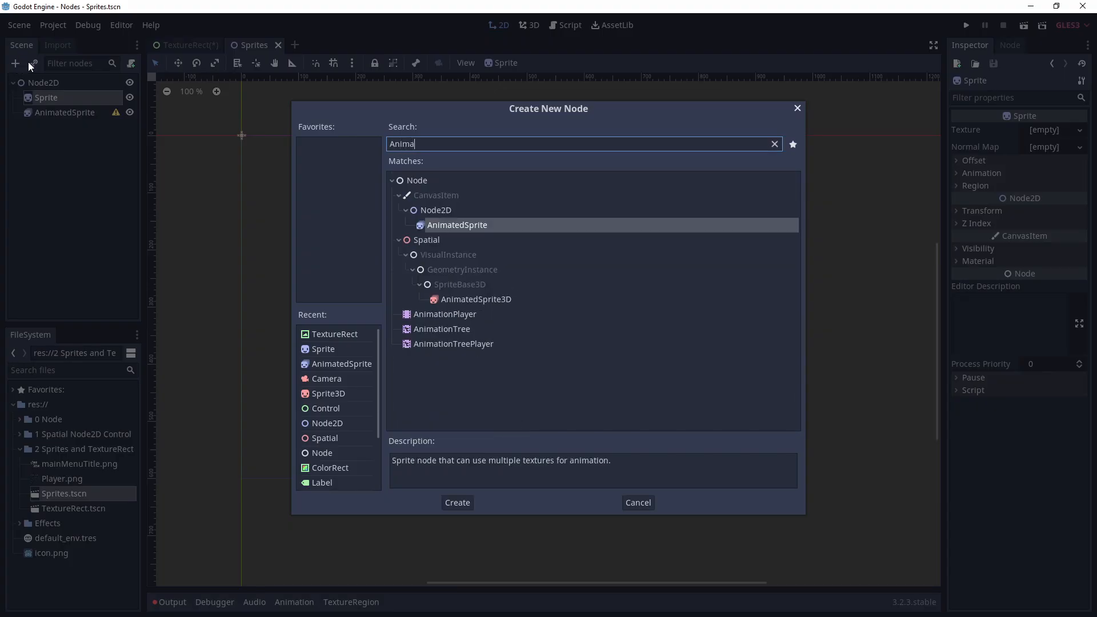
text(tion)
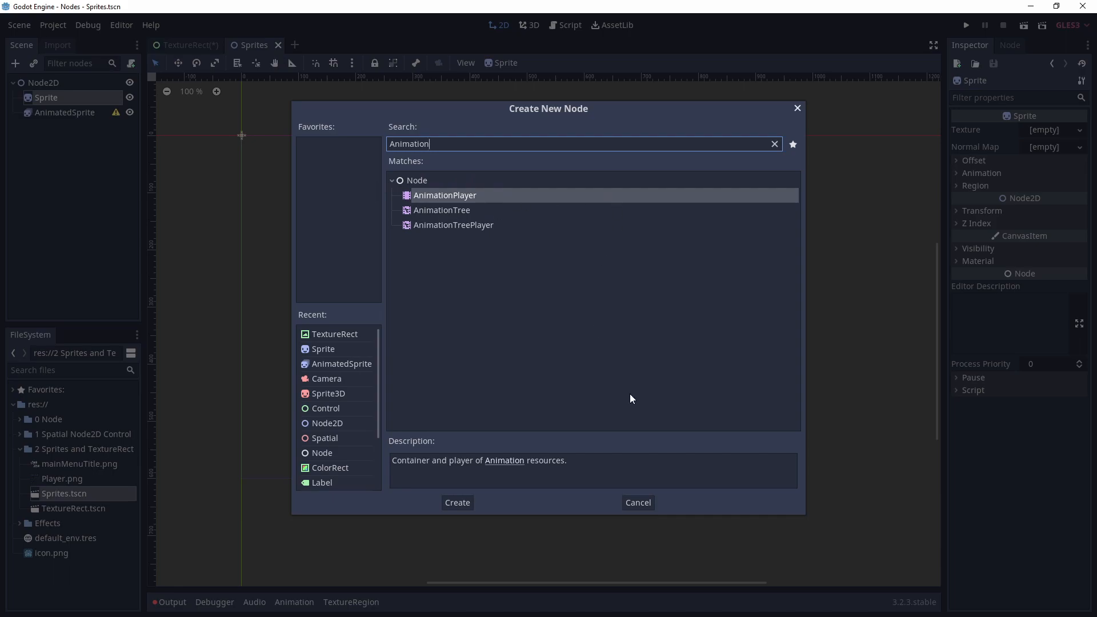
click(639, 503)
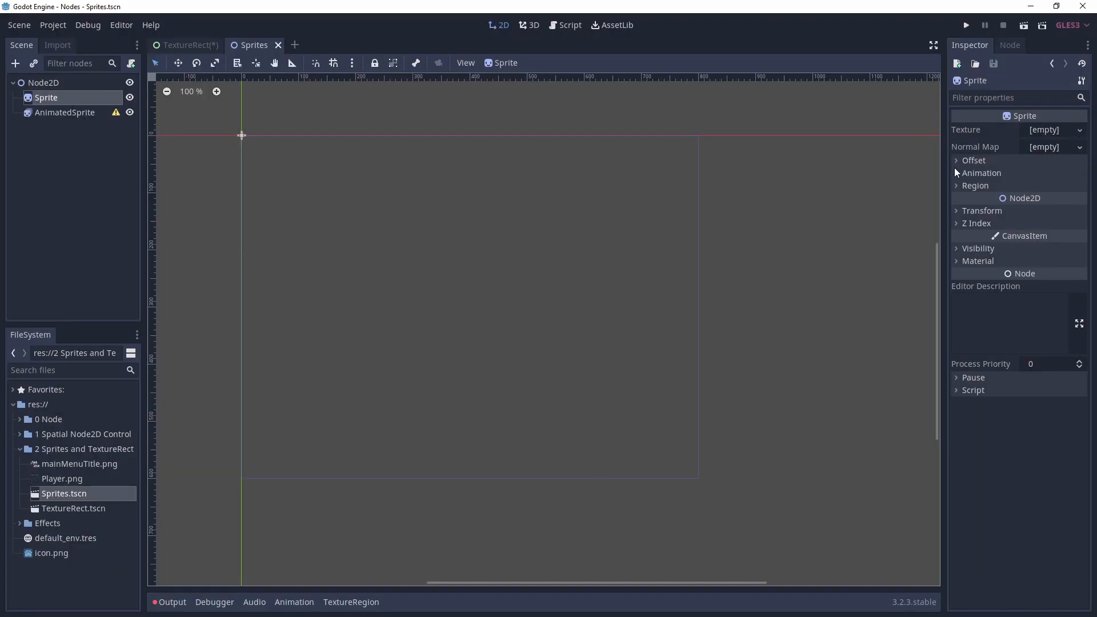
Assign Player.png as the texture of the Sprite node.
drag(60, 480, 1045, 138)
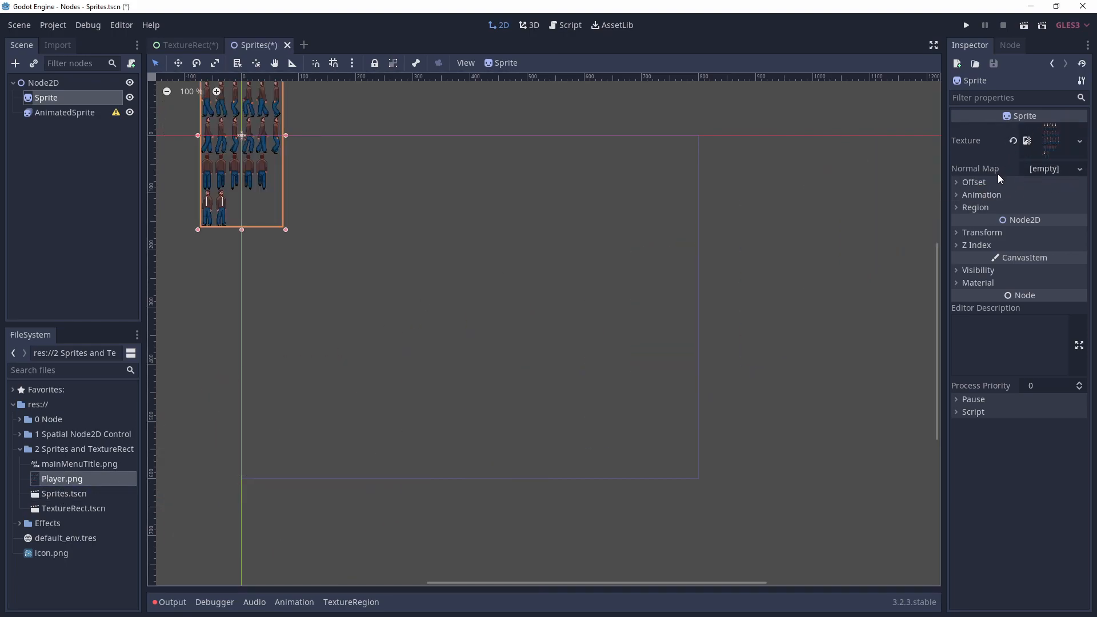
Split the Sprite's texture into 6 horizontal frames and 5 vertical frames.
middle_drag(352, 243, 599, 425)
scroll(499, 342, up, 4)
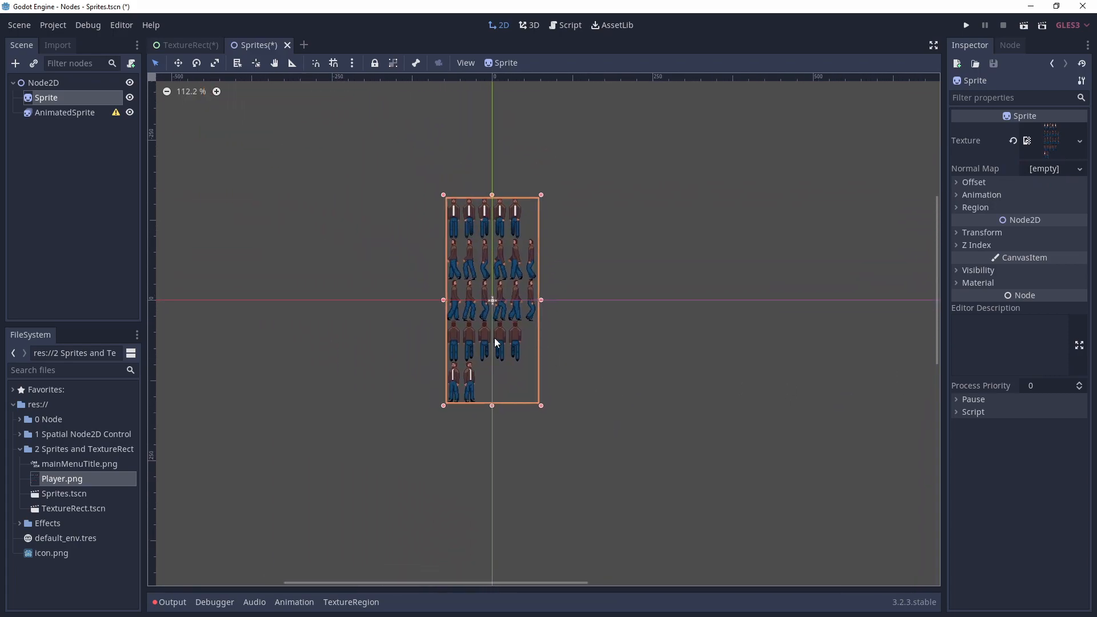
middle_drag(541, 346, 527, 344)
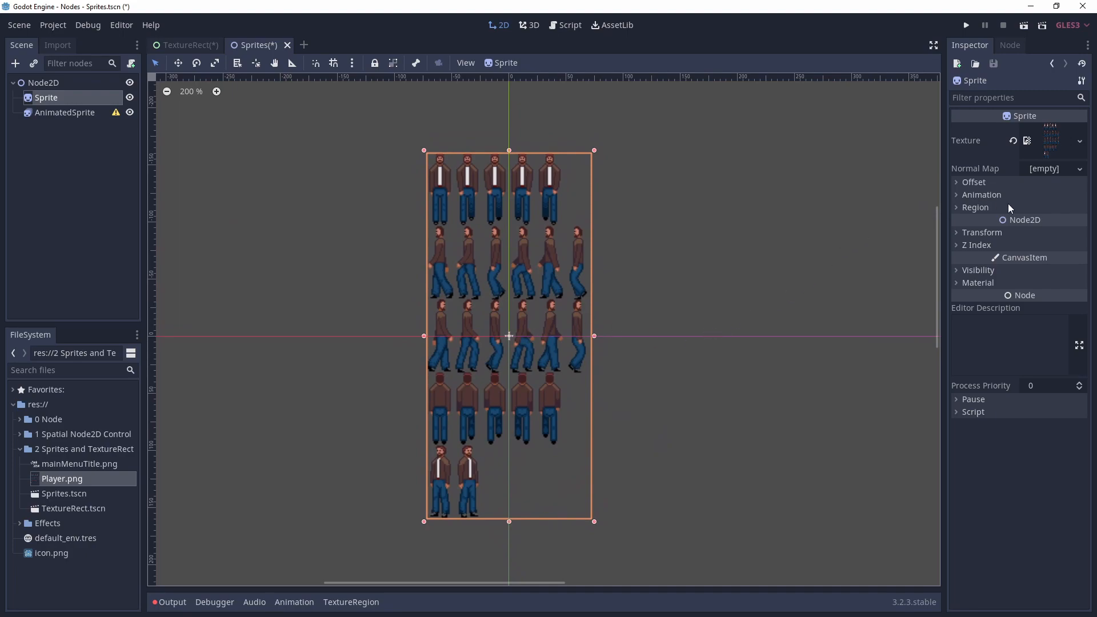
click(992, 196)
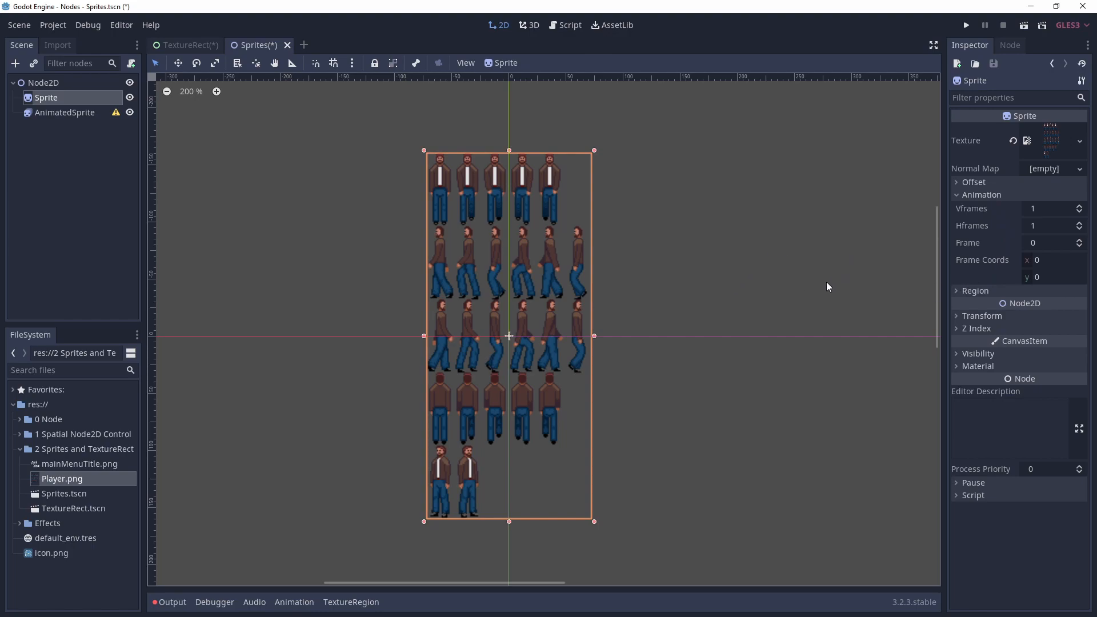
click(1081, 224)
click(1081, 223)
click(1080, 223)
click(1081, 223)
click(1081, 224)
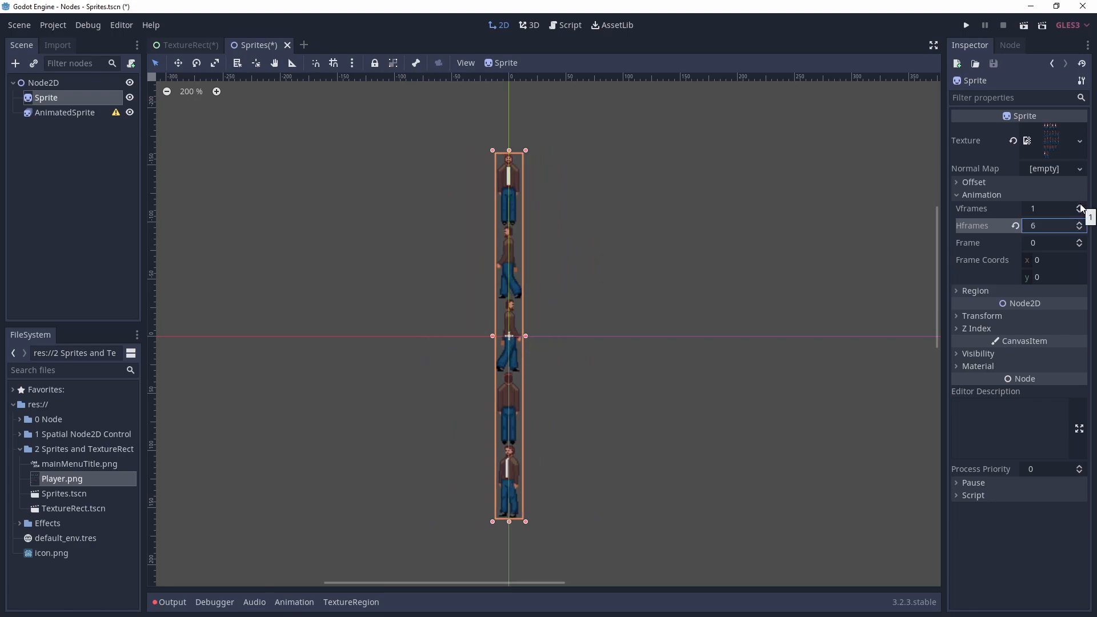
click(1080, 207)
click(1081, 207)
click(1080, 207)
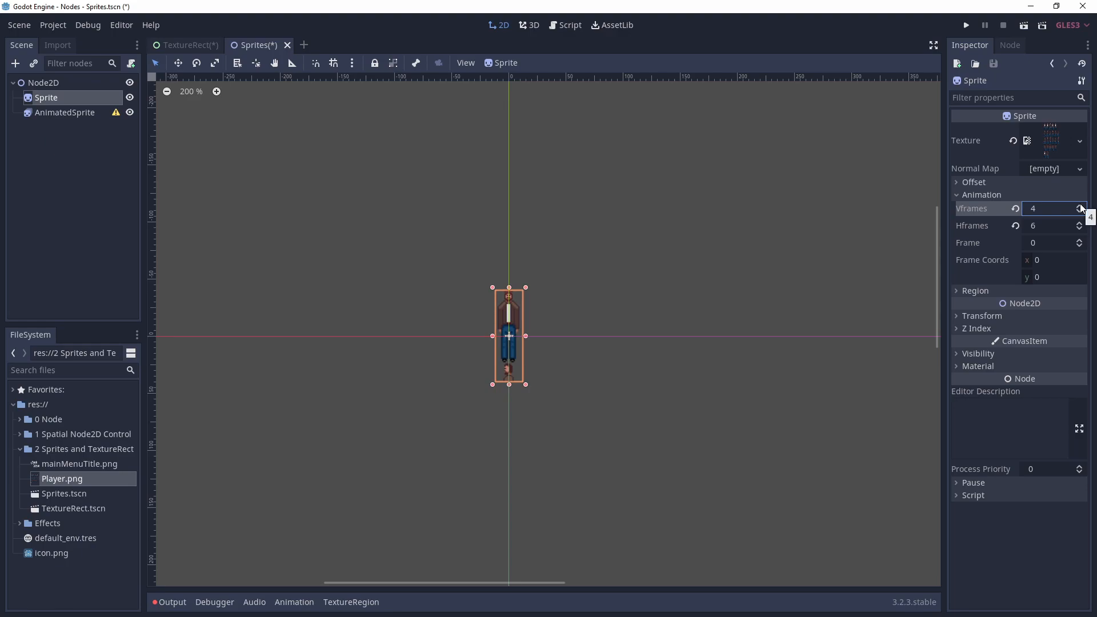
click(1080, 207)
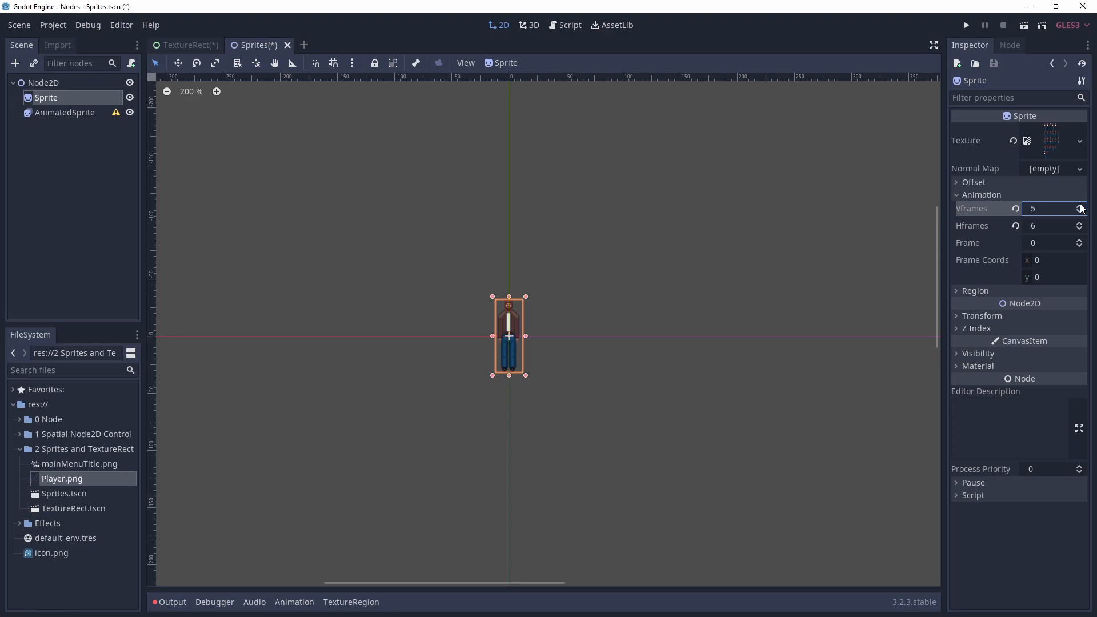
Advance the Sprite's frame one at a time through the sprite sheet up to frame 19.
click(1079, 240)
click(1080, 241)
click(1080, 241)
click(1080, 241)
click(1080, 240)
click(1079, 240)
click(1080, 240)
click(1080, 240)
click(1080, 240)
click(1080, 241)
click(1079, 241)
click(1080, 241)
click(1079, 240)
click(1080, 240)
click(1079, 240)
click(1080, 241)
click(1080, 240)
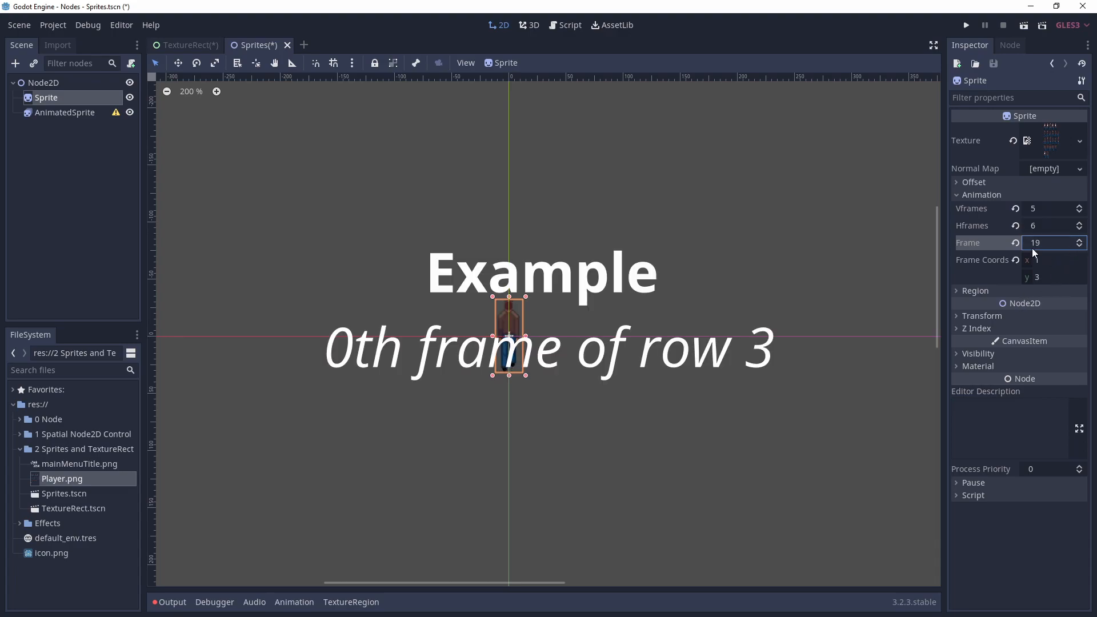
Step the Sprite's frame back down to 4 and forward again to frame 6.
click(1081, 247)
click(1081, 246)
click(1081, 246)
click(1081, 246)
click(1082, 246)
click(1081, 246)
click(1082, 247)
click(1082, 247)
click(1081, 247)
click(1082, 246)
click(1081, 246)
click(1082, 246)
click(1082, 246)
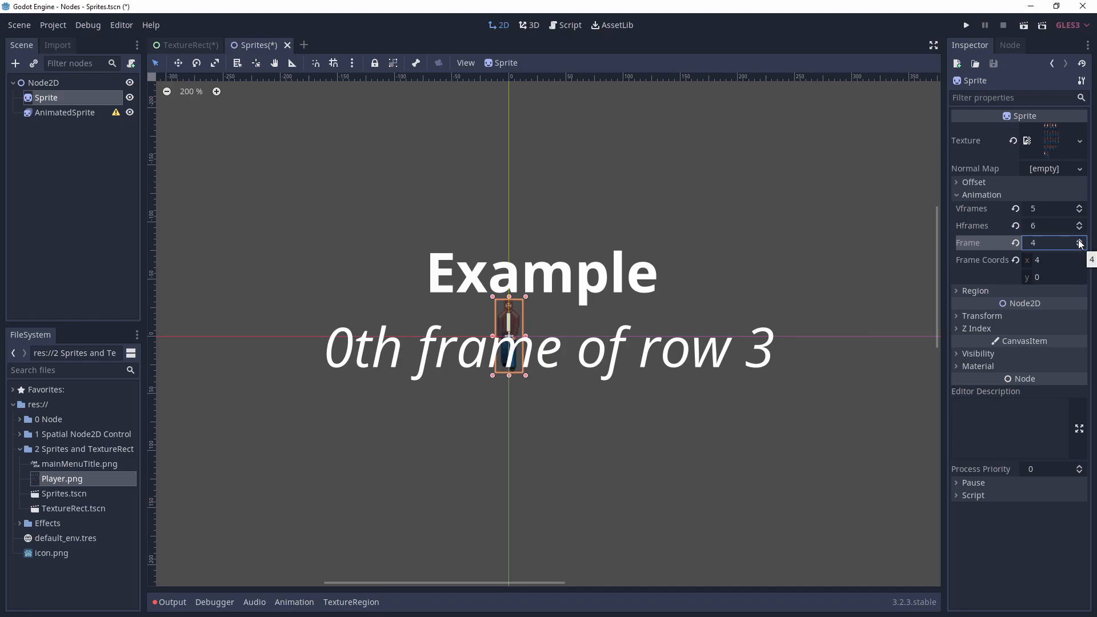
click(1080, 243)
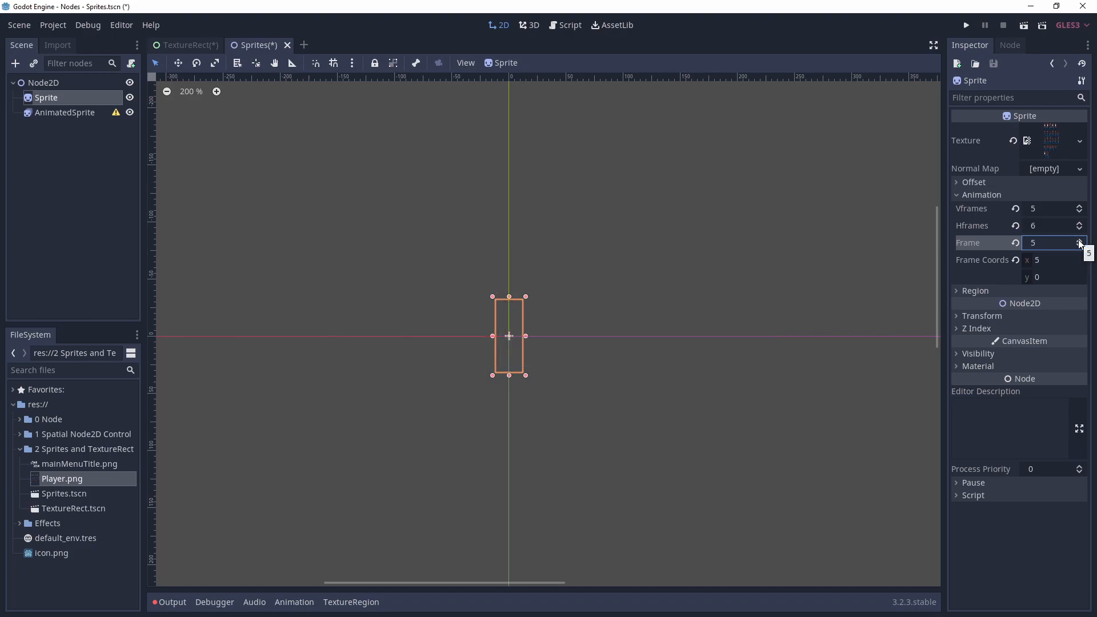
click(1080, 240)
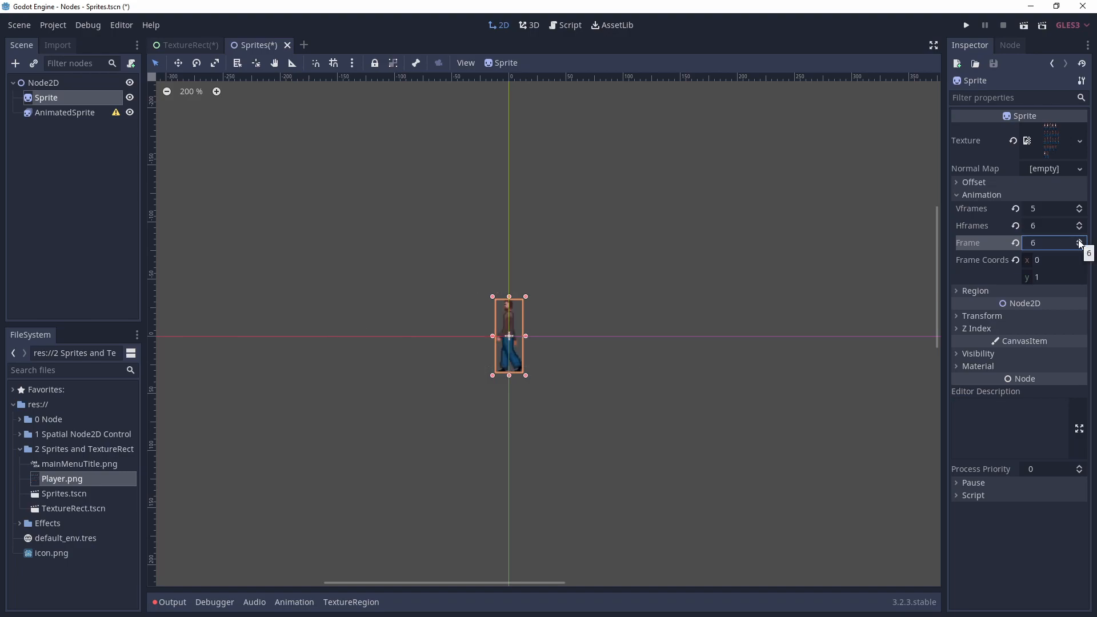
Give the AnimatedSprite node a new SpriteFrames resource and open that resource for editing.
click(70, 113)
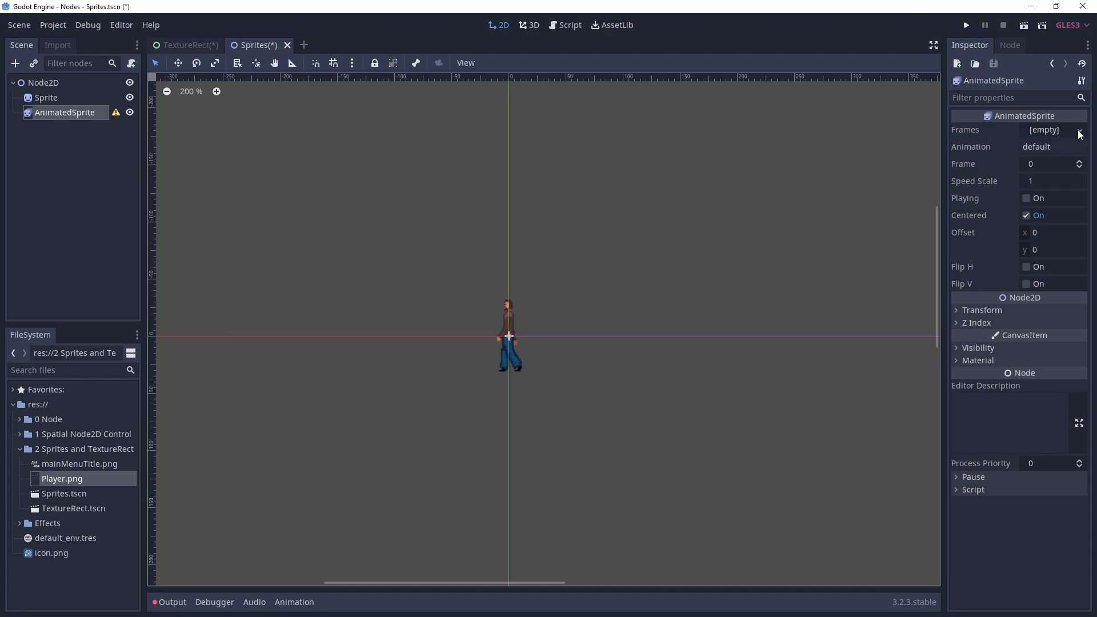
click(1057, 132)
click(1048, 147)
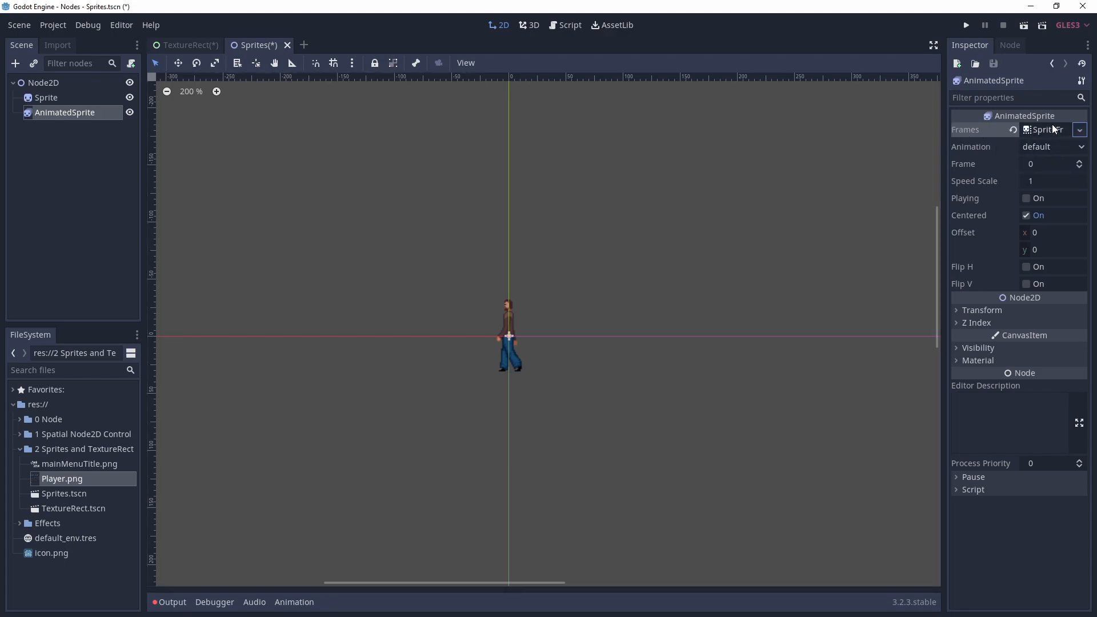
click(1050, 131)
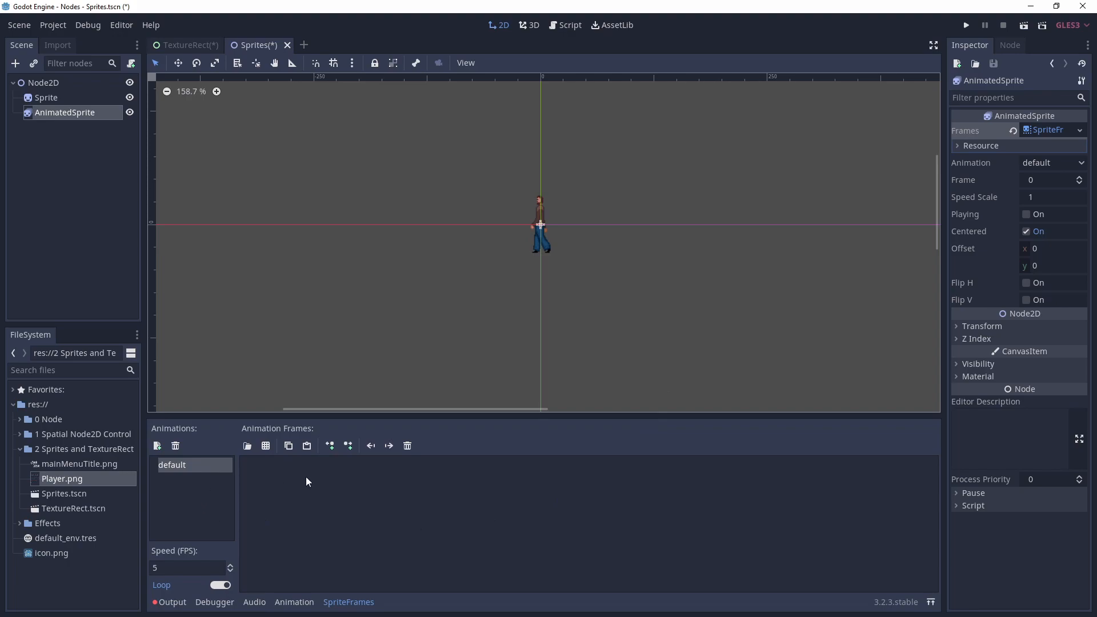
Add a new animation to the AnimatedSprite's frames and name it walking.
click(157, 446)
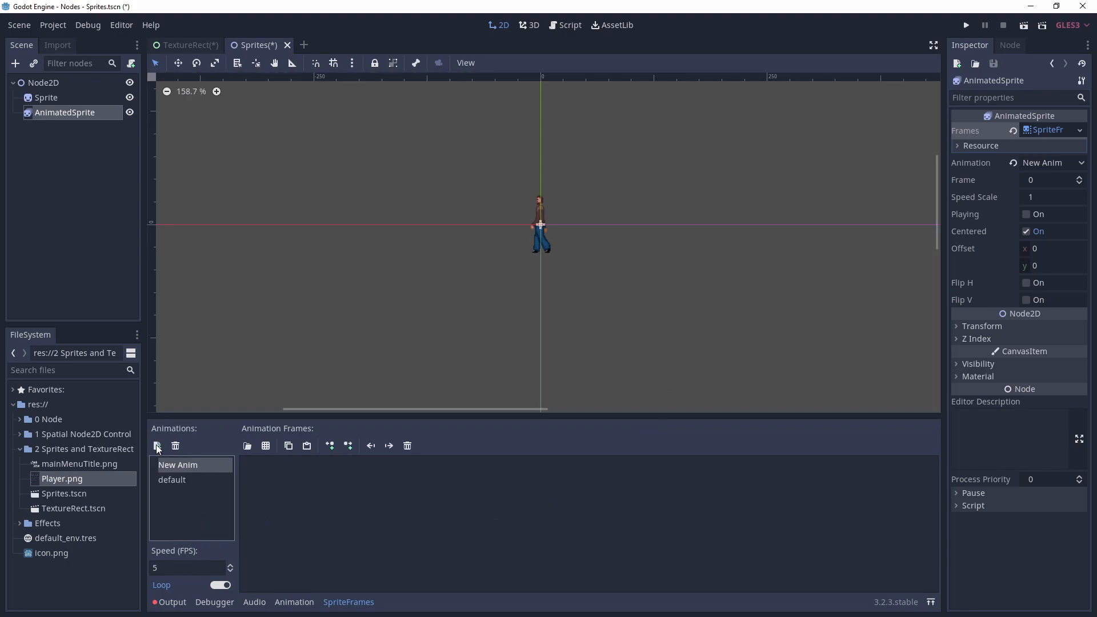
double_click(171, 466)
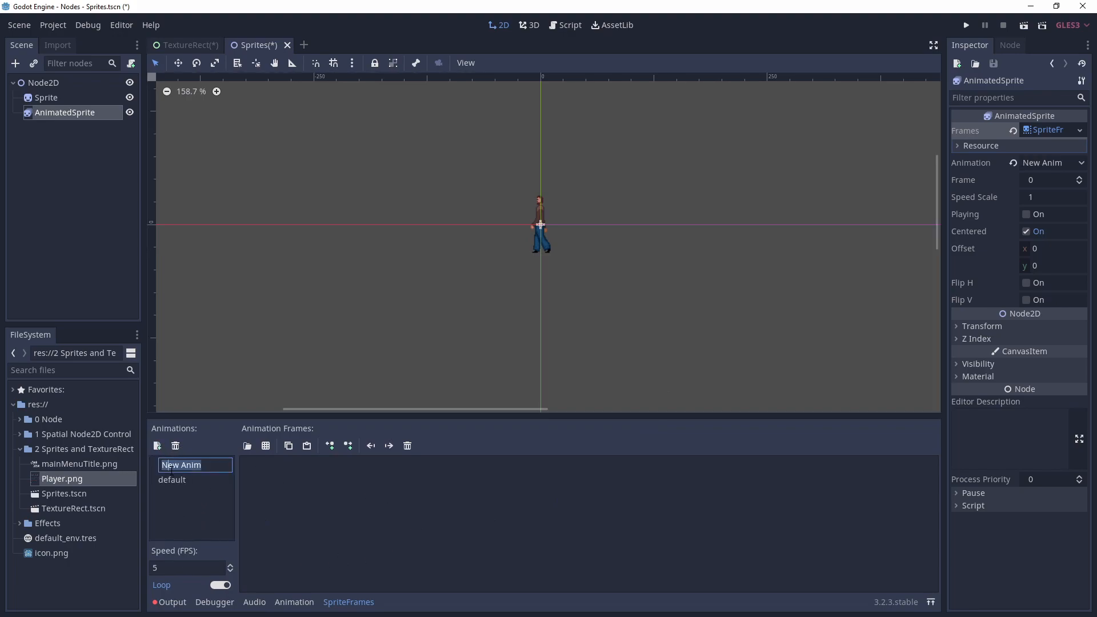
text(walking)
key(Return)
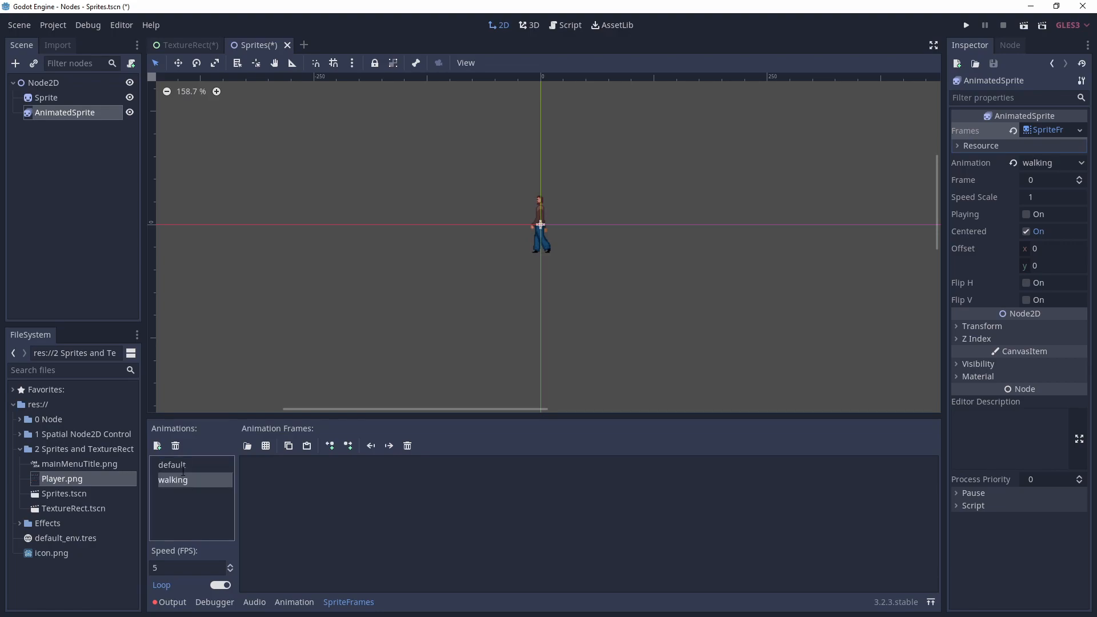
Load Player.png as a sprite sheet for the walking animation and divide it into 6 horizontal by 5 vertical frames.
click(266, 447)
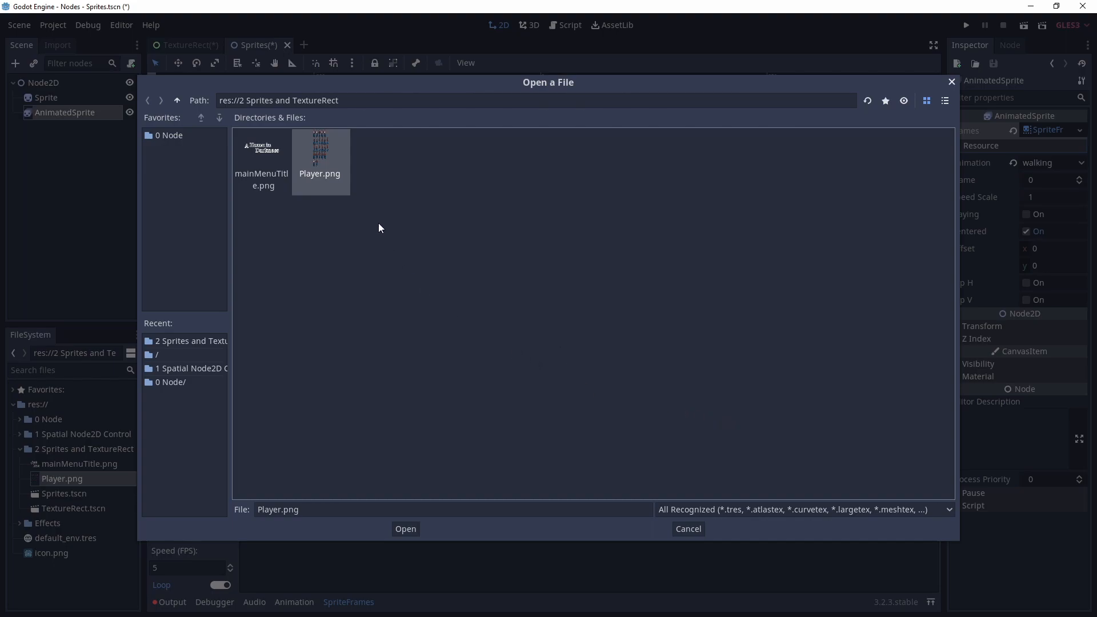
double_click(327, 152)
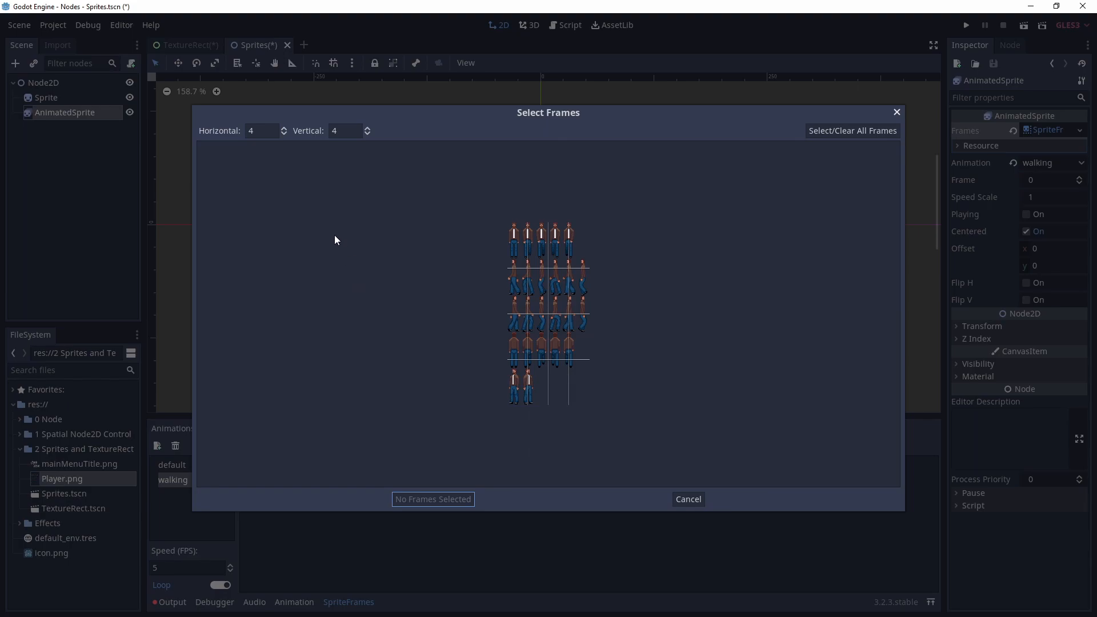
click(285, 134)
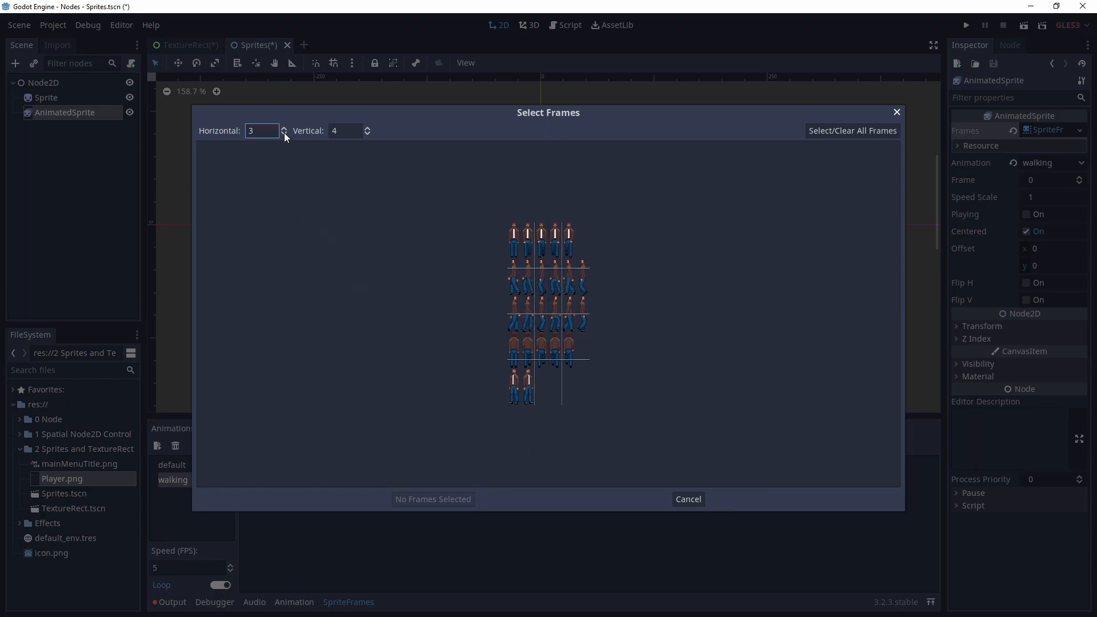
click(285, 129)
click(285, 129)
click(285, 129)
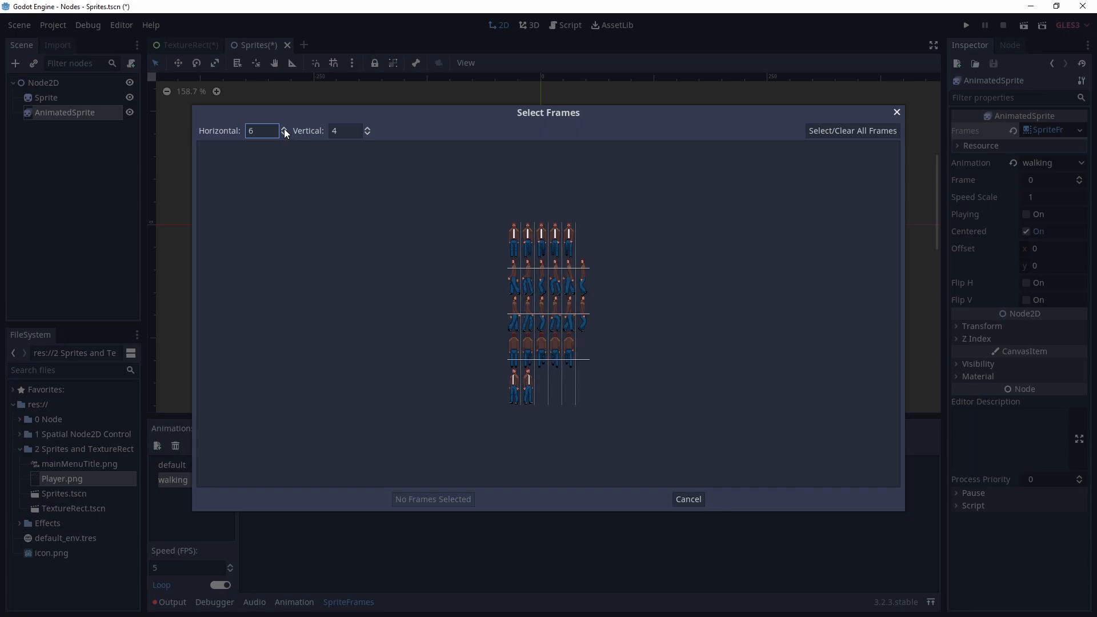
click(369, 126)
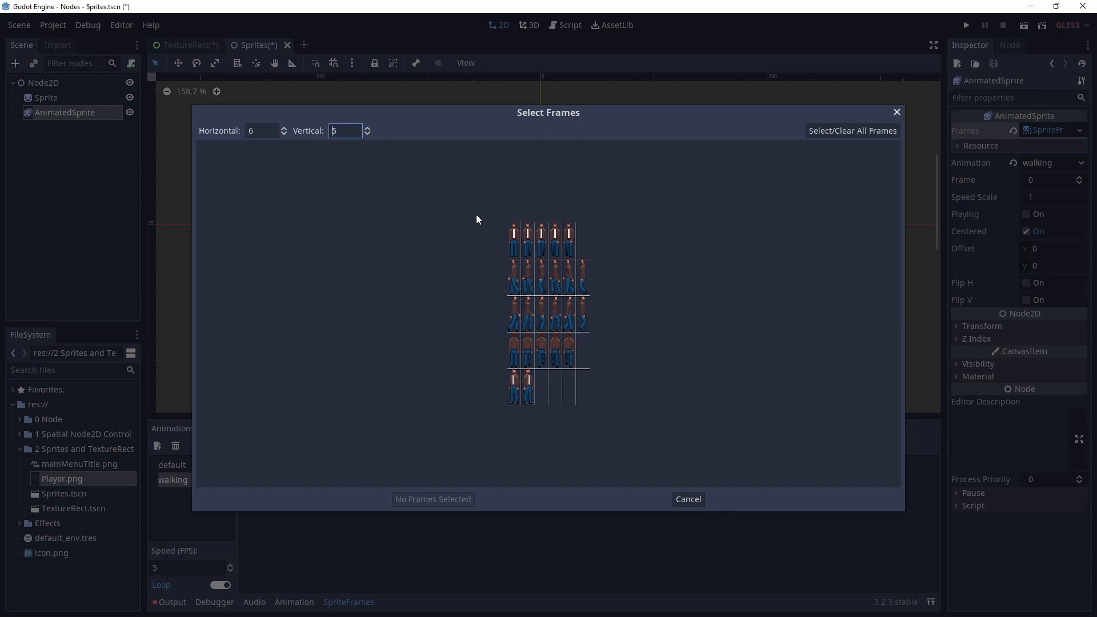
Select all 30 frames of the sprite sheet grid and add them to the walking animation.
click(516, 241)
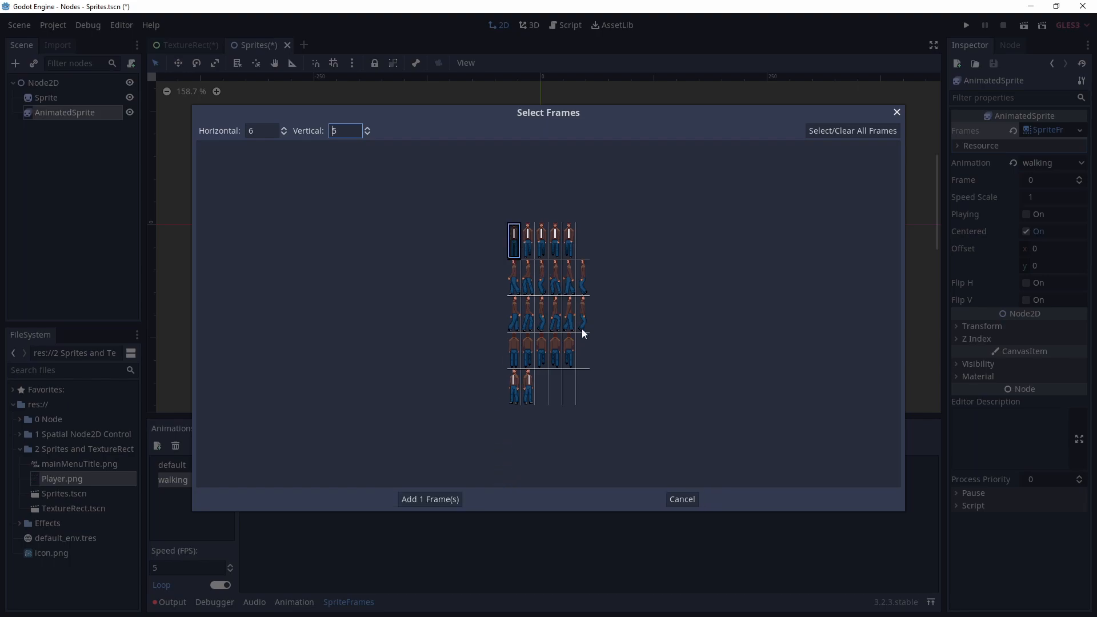
shift+click(582, 394)
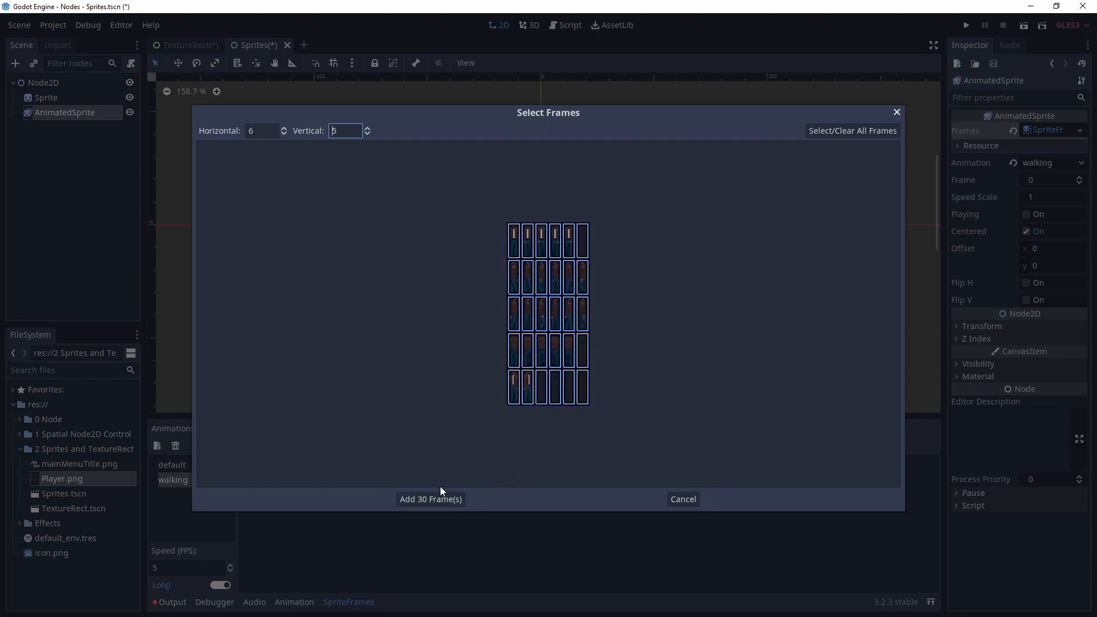
click(432, 501)
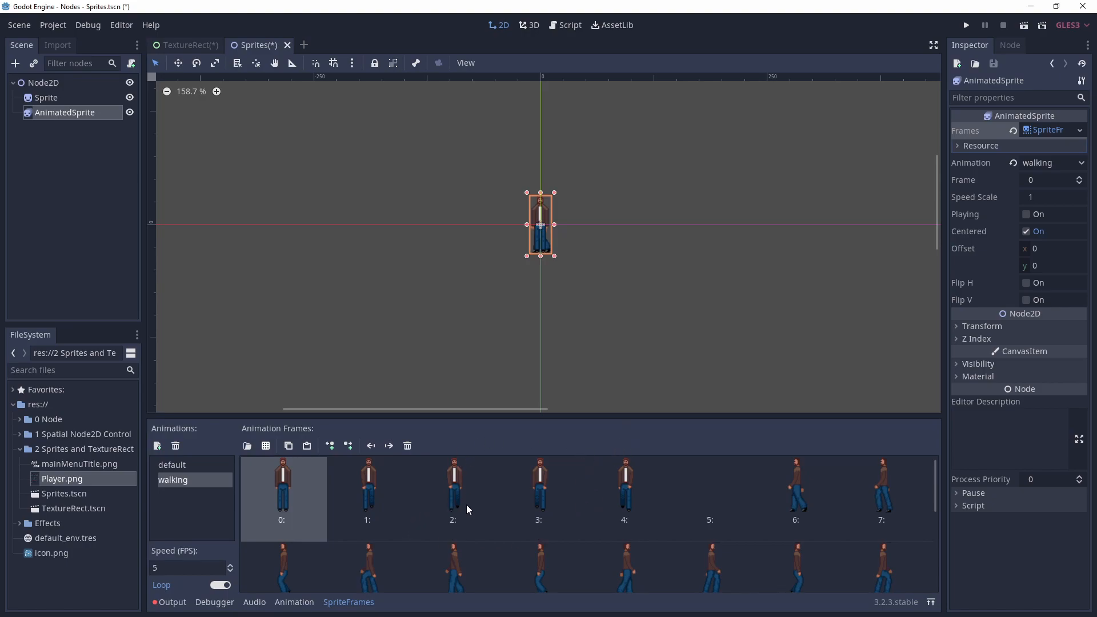
Move the first frame of the walking animation two places later and return it to the start.
scroll(467, 509, down, 1)
click(387, 447)
click(387, 447)
click(372, 445)
click(372, 446)
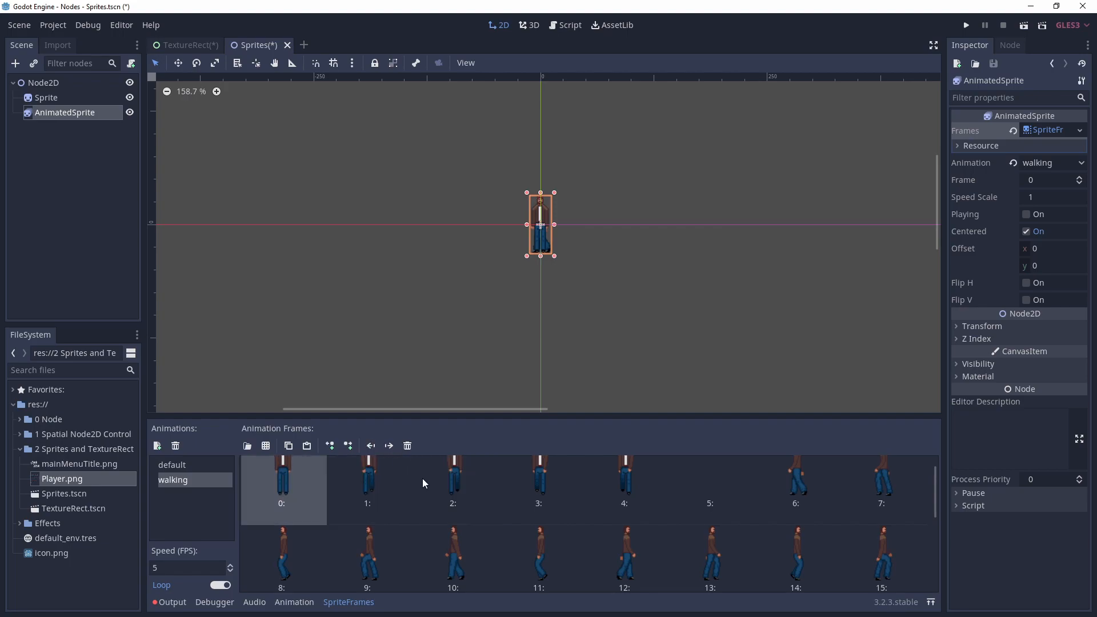
Delete two of the front-facing frames and the blank frame following that row from the walking animation.
click(438, 462)
click(408, 445)
click(446, 480)
click(408, 446)
scroll(450, 489, up, 1)
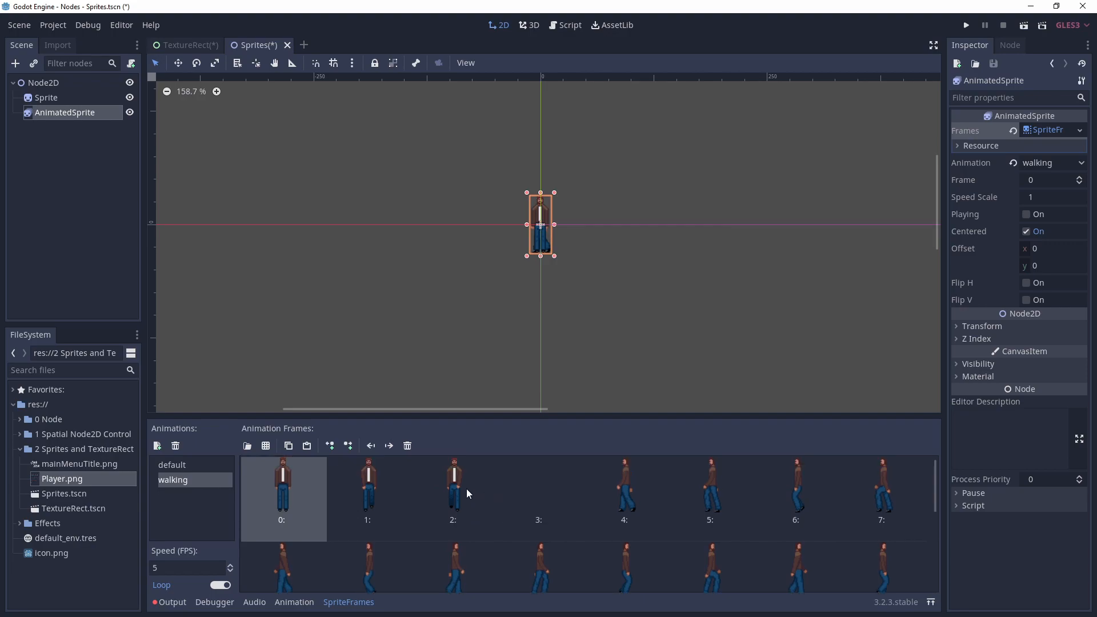
click(430, 469)
click(532, 481)
click(407, 445)
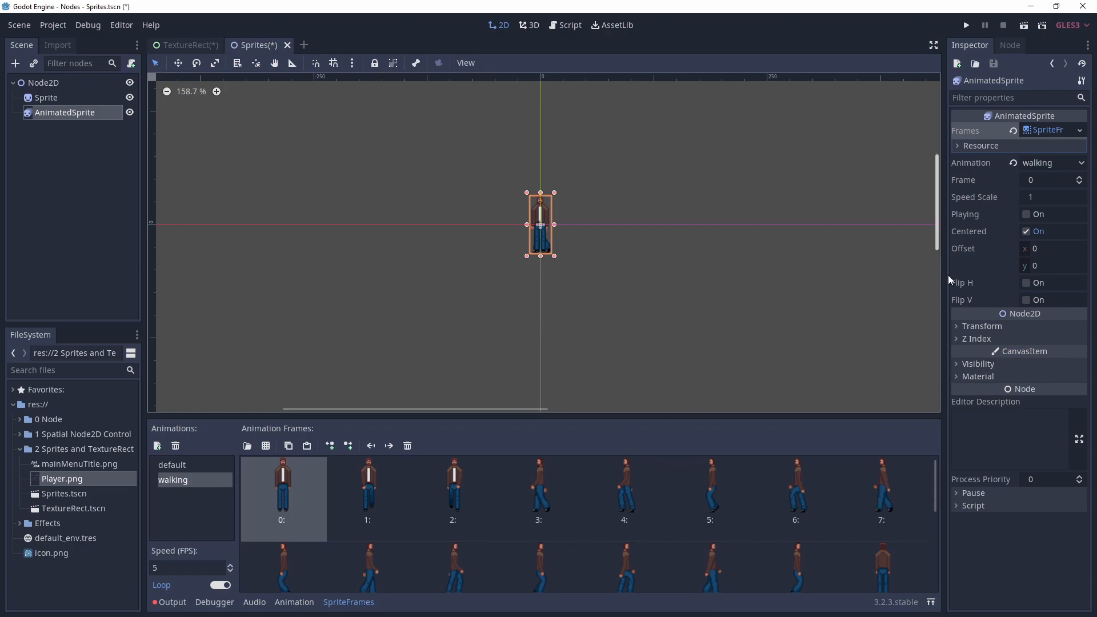
Turn on playing for the AnimatedSprite and hide the Sprite node.
click(1027, 216)
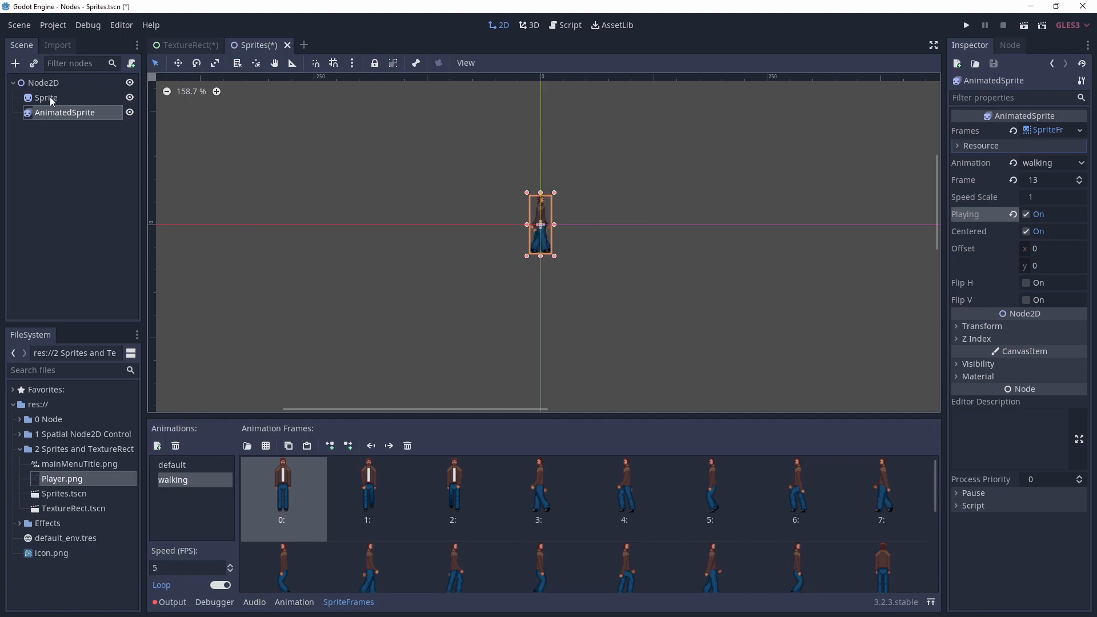
click(130, 99)
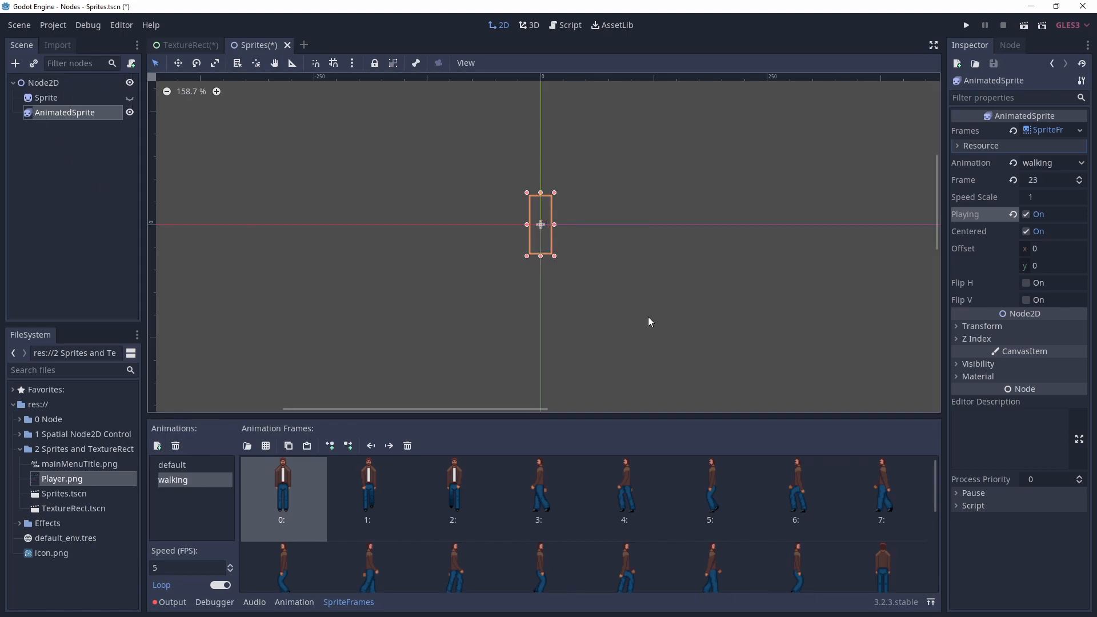